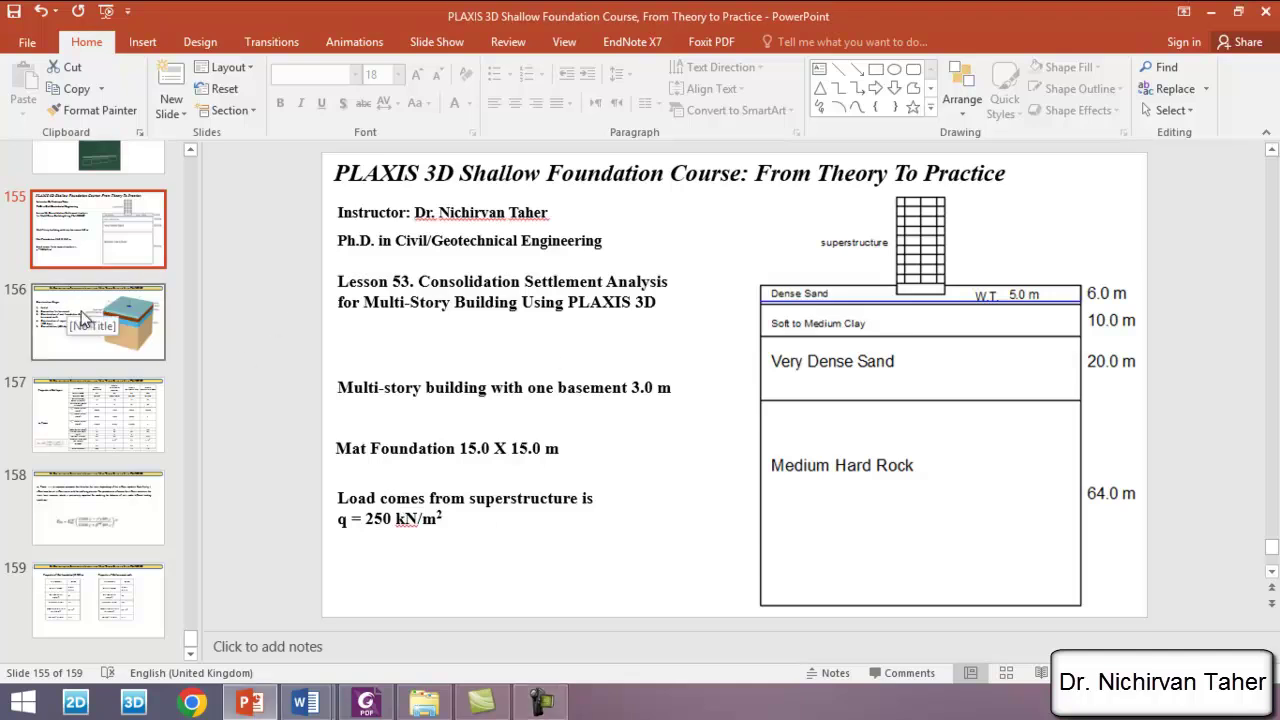
# Step: Review the lesson slides describing the building's soil layers and foundation and the construction stages of the model
pyautogui.click(108, 312)
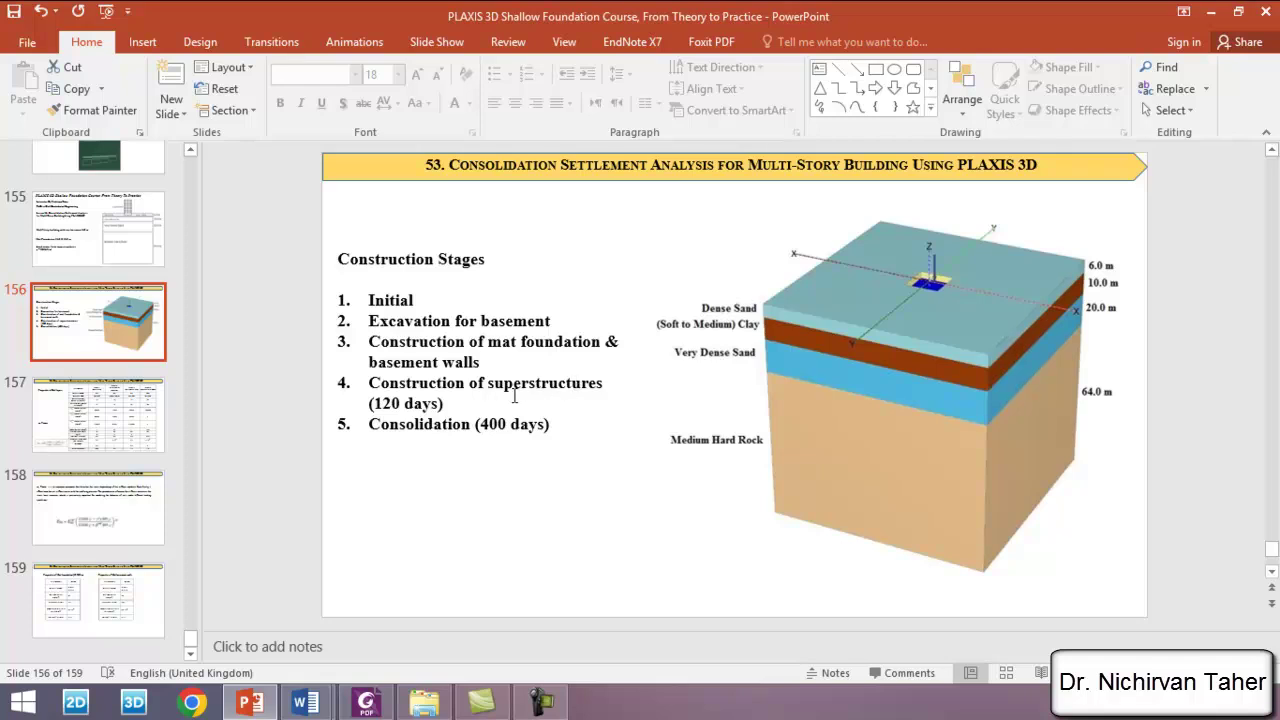
pyautogui.click(116, 244)
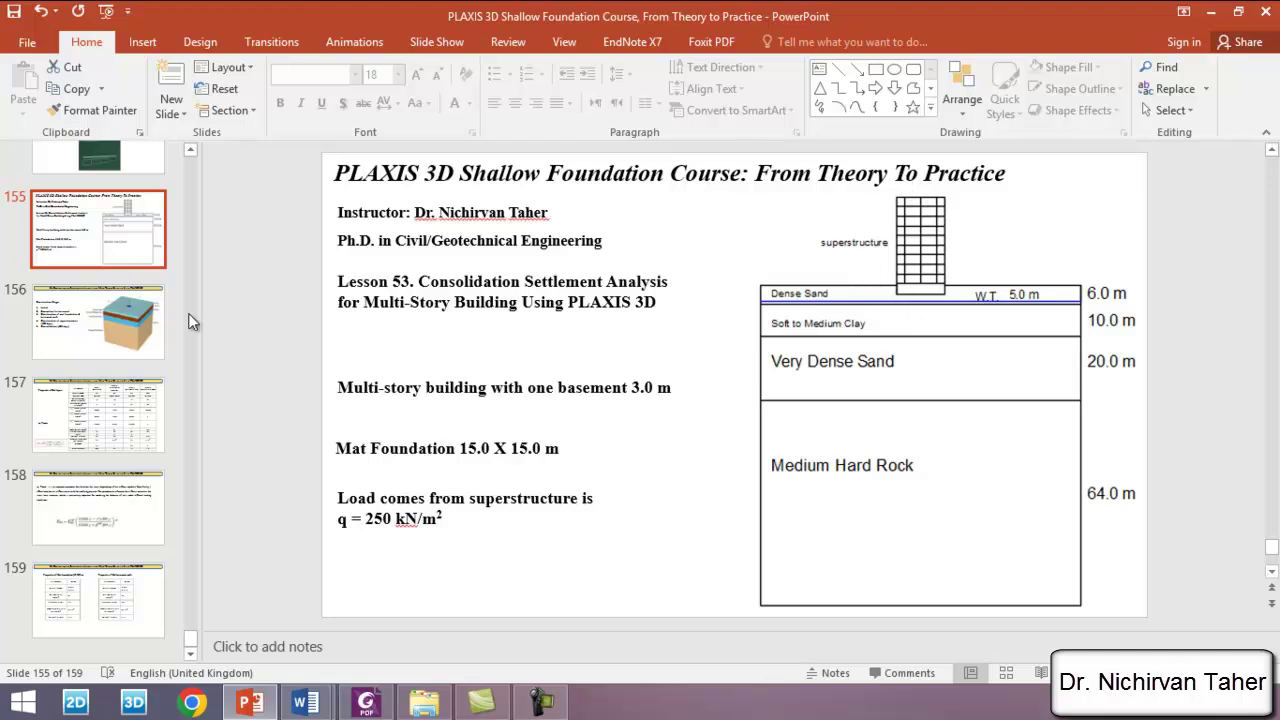
pyautogui.click(108, 322)
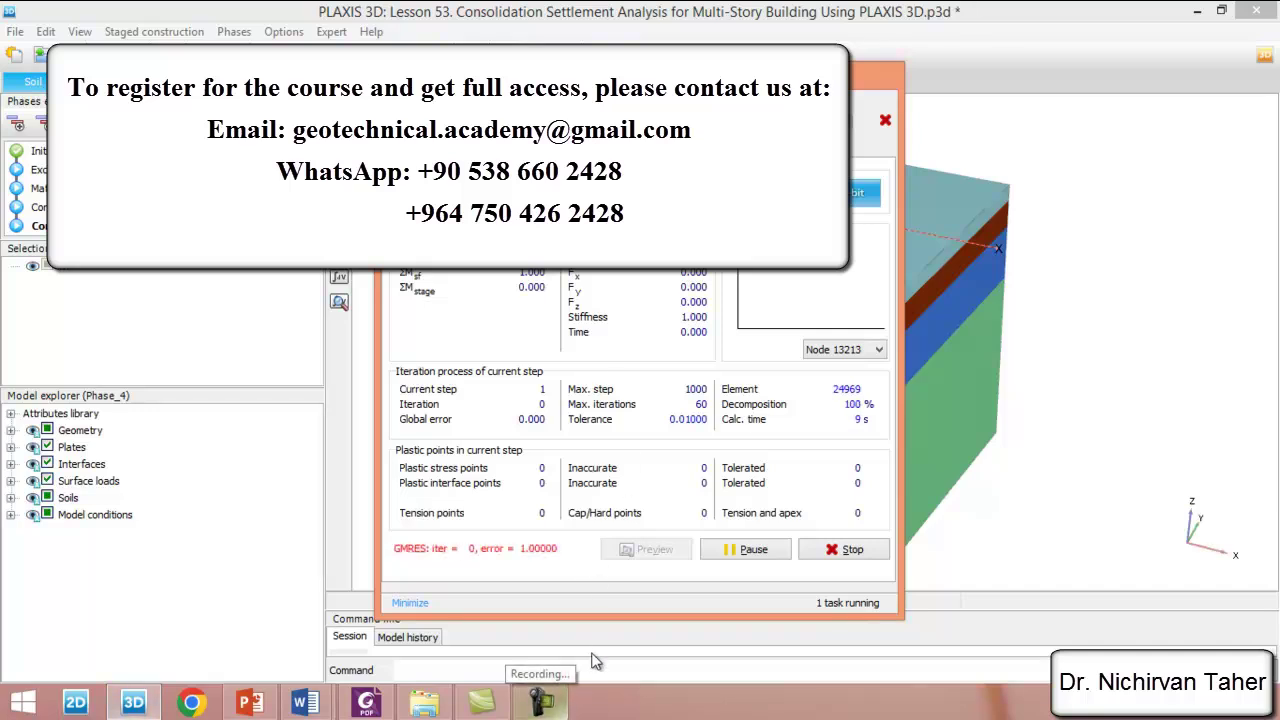
pyautogui.click(541, 704)
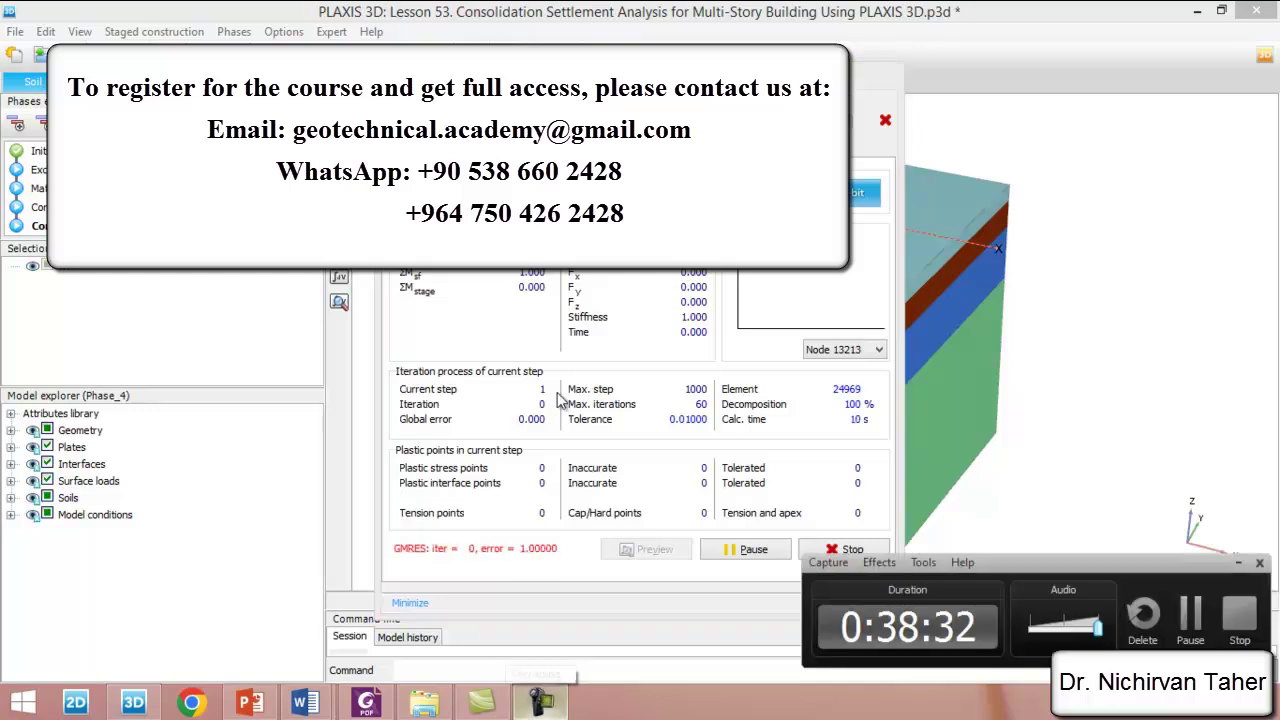
pyautogui.click(1190, 615)
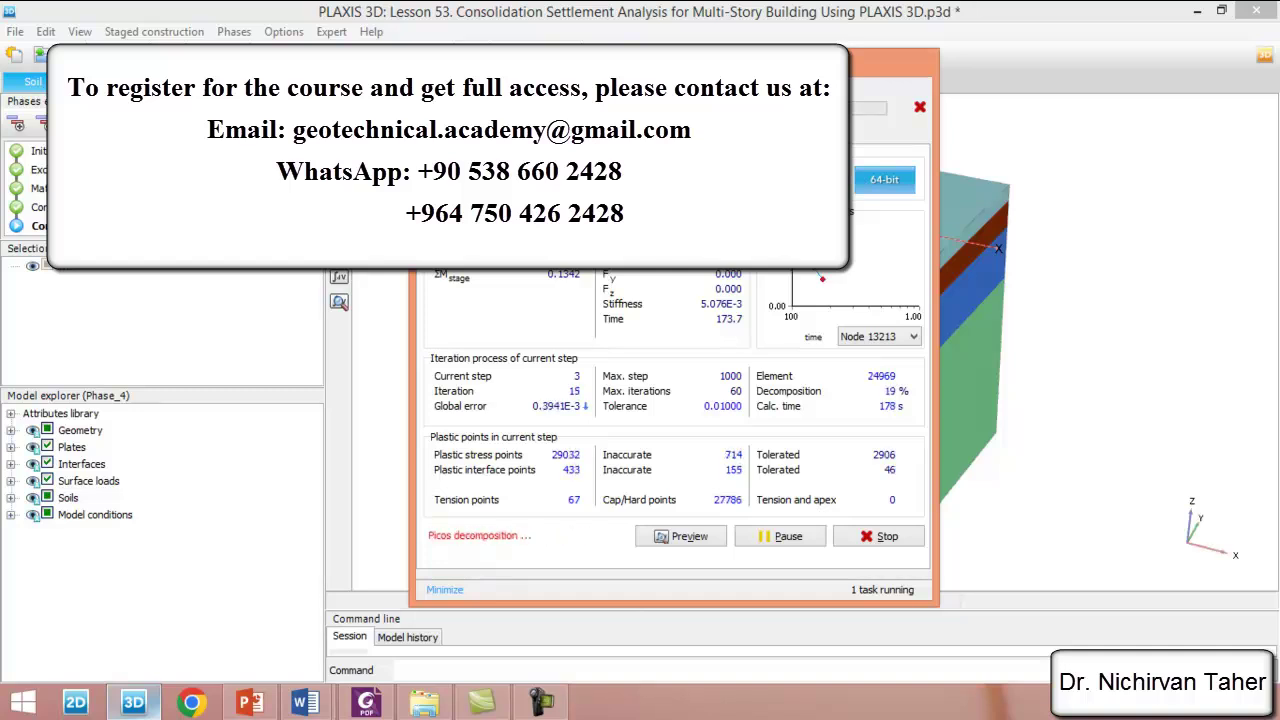
pyautogui.click(545, 705)
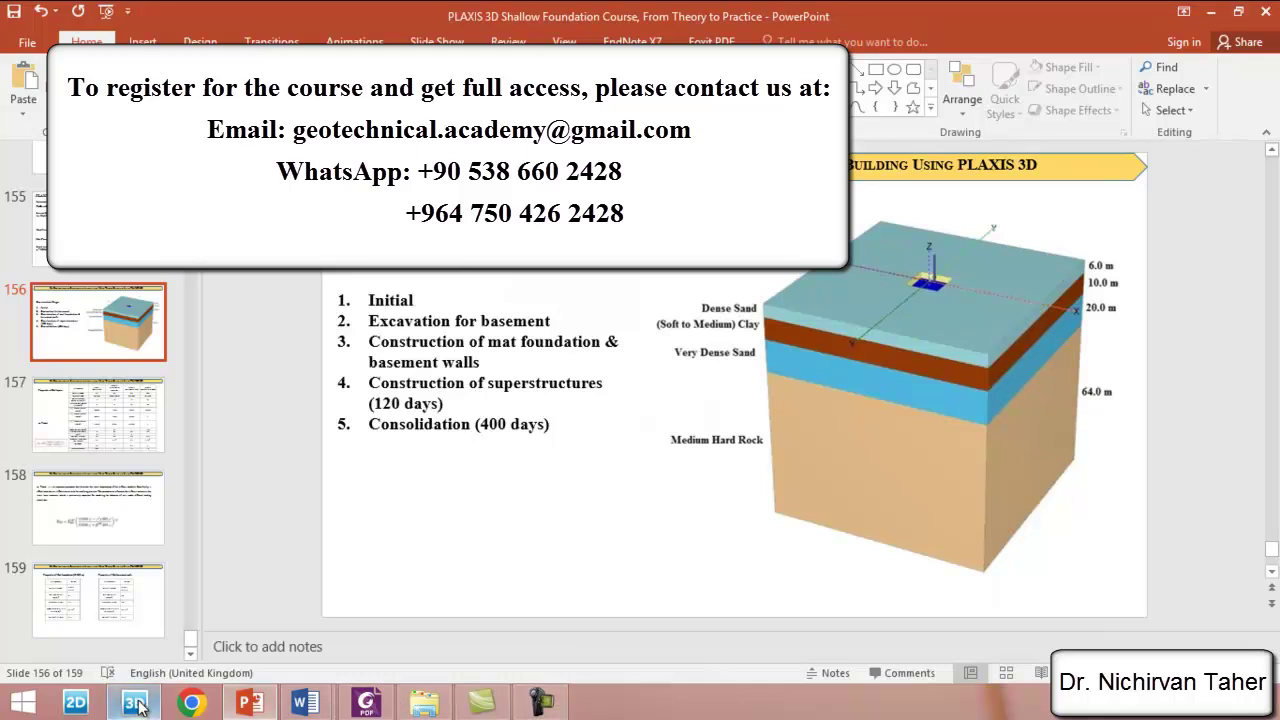
# Step: Switch to PLAXIS 3D and open the calculation results of the Consolidation phase, enlarging the plot area
pyautogui.click(133, 703)
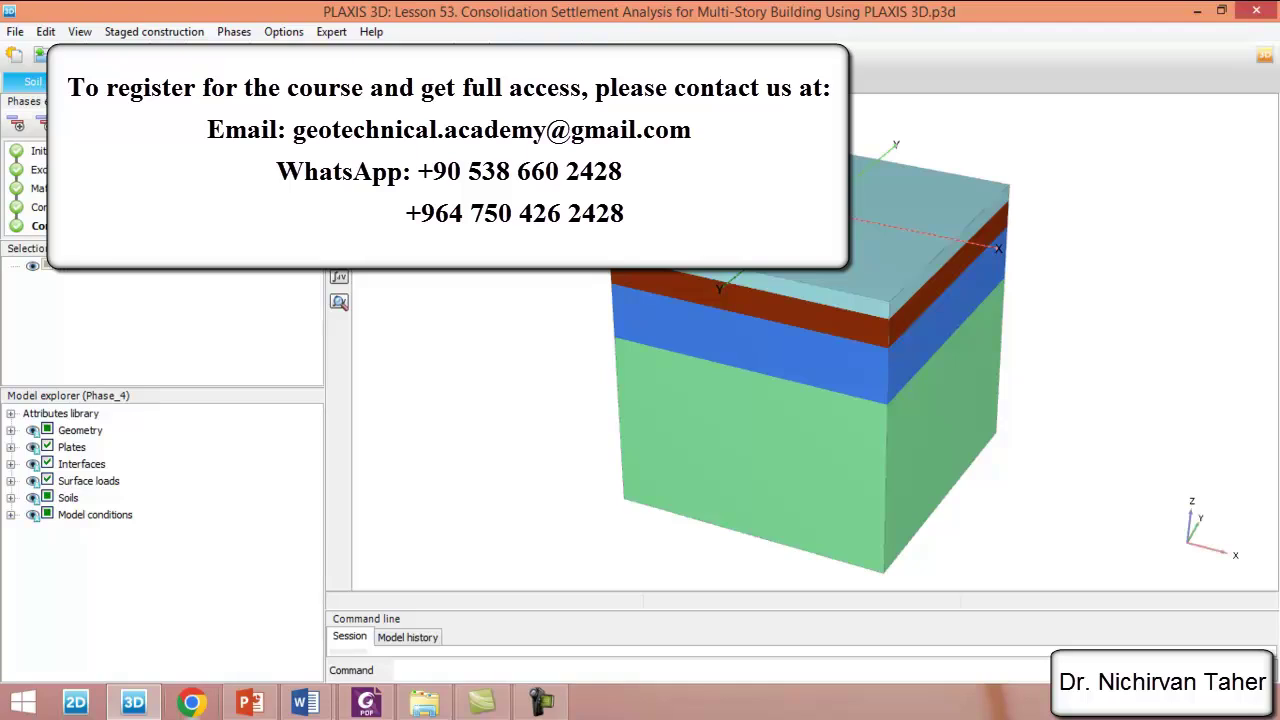
pyautogui.click(339, 304)
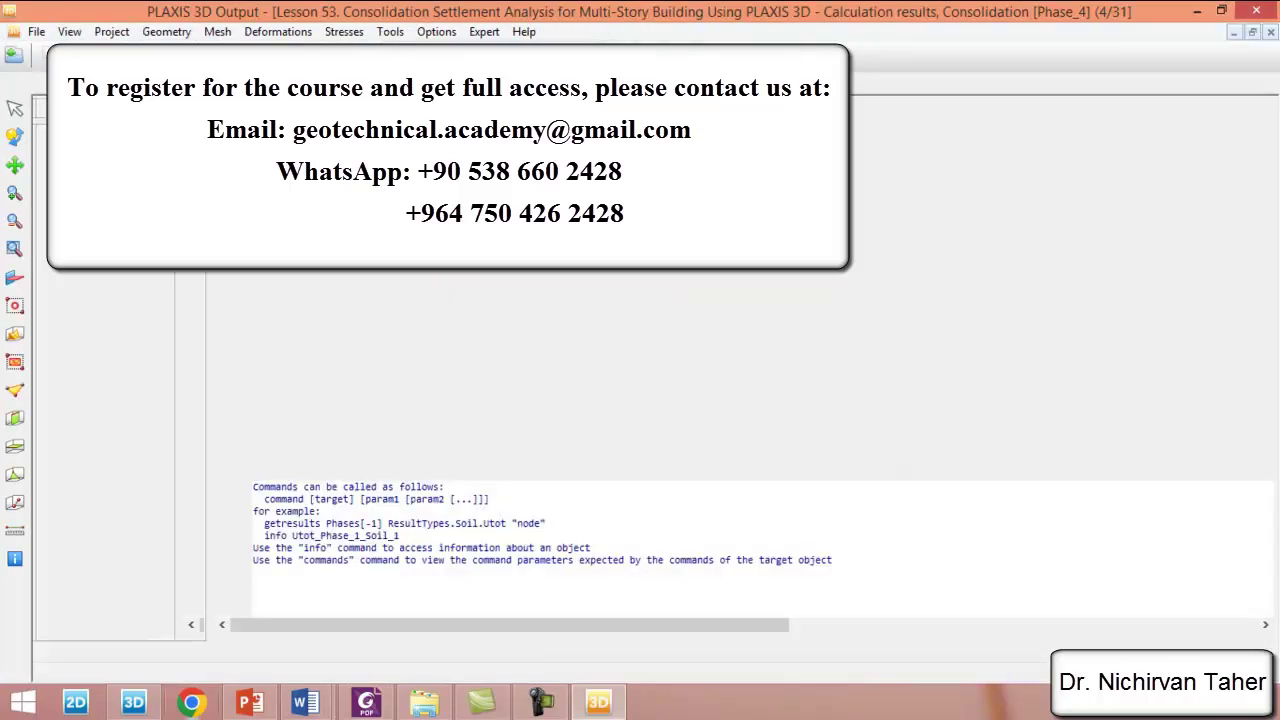
pyautogui.moveTo(699, 441); pyautogui.dragTo(690, 608)
# Step: Show the material colours on the deformed mesh of the Consolidation phase
pyautogui.click(218, 32)
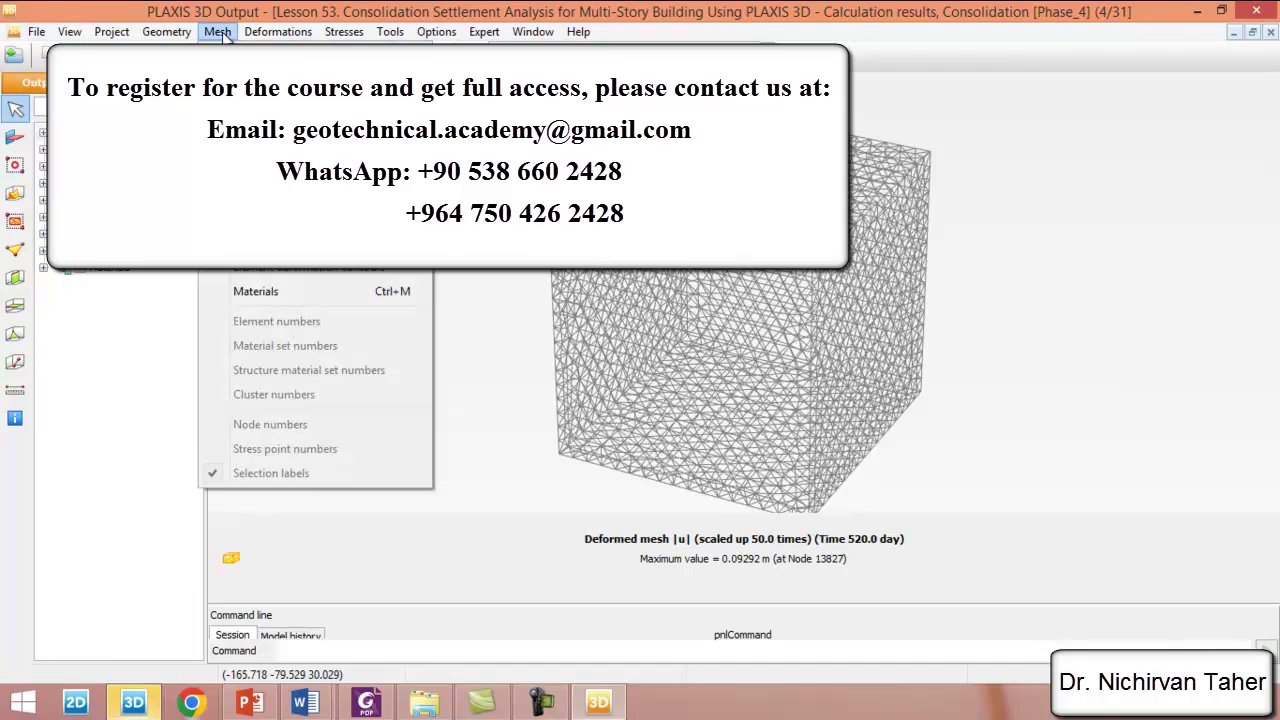
pyautogui.click(267, 288)
pyautogui.scroll(-3, 636, 277)
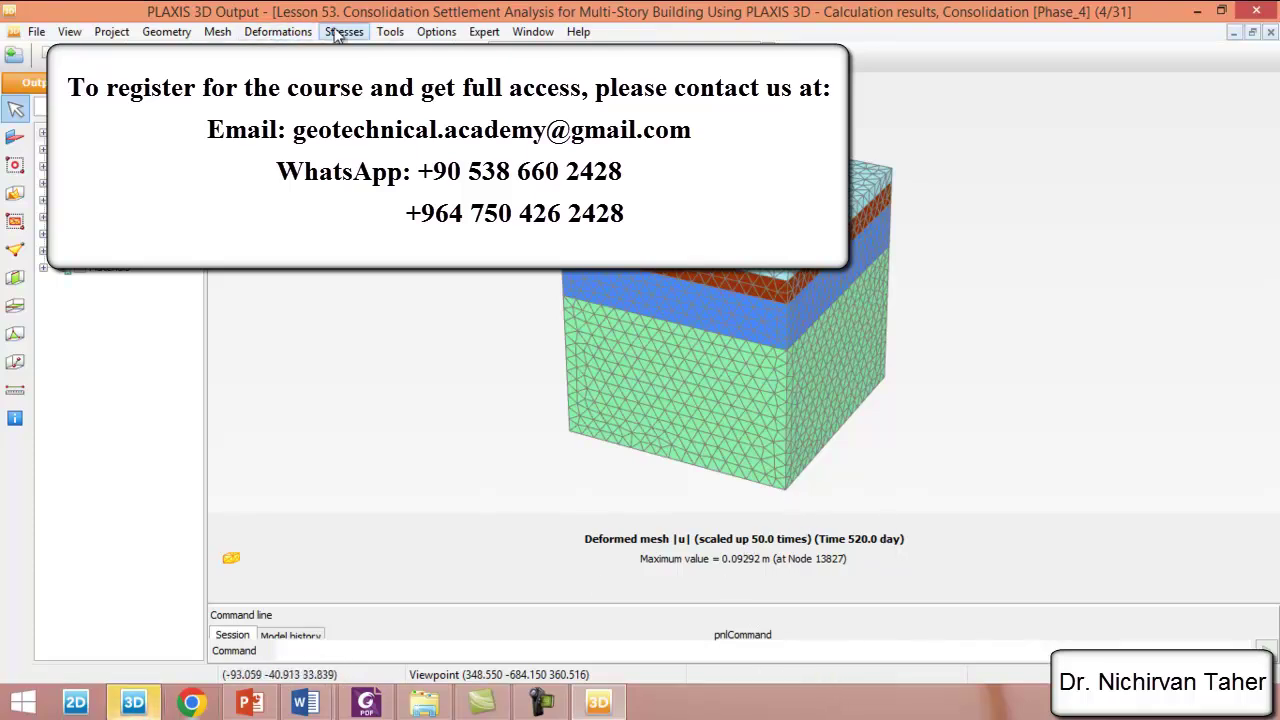
# Step: Display the total displacements |u| of the model for the superstructure construction phase
pyautogui.click(262, 33)
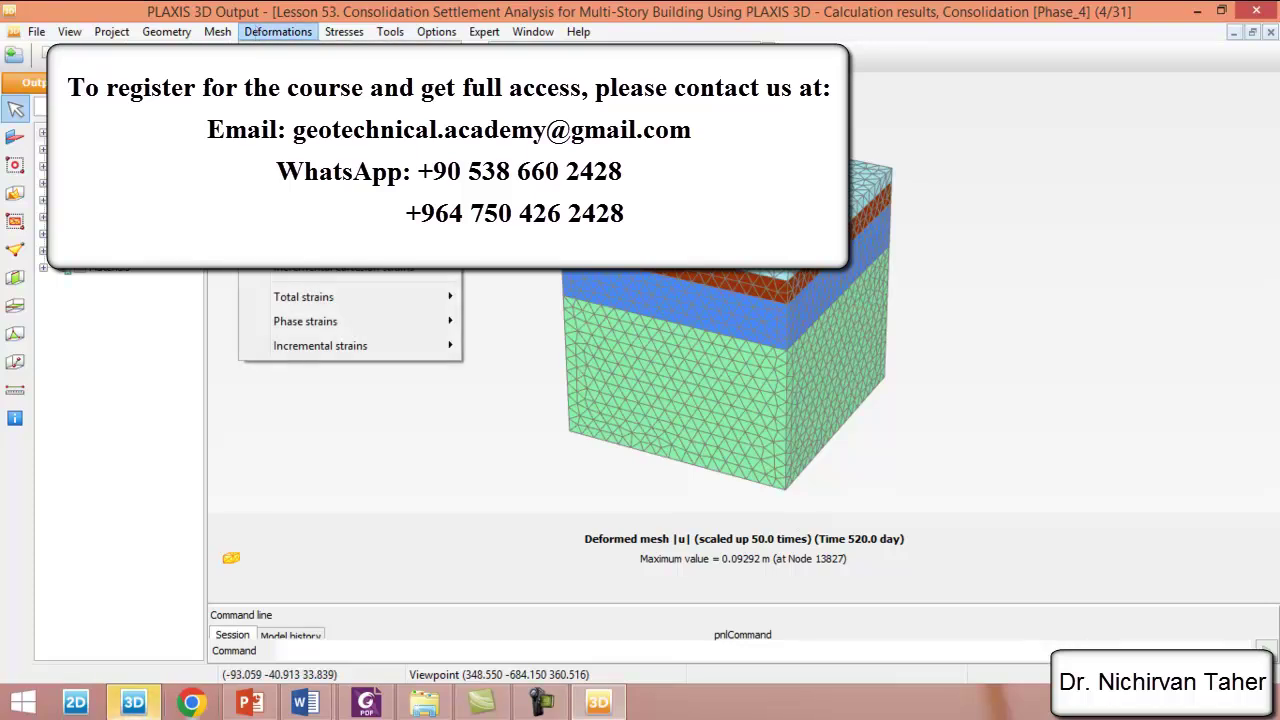
pyautogui.click(500, 76)
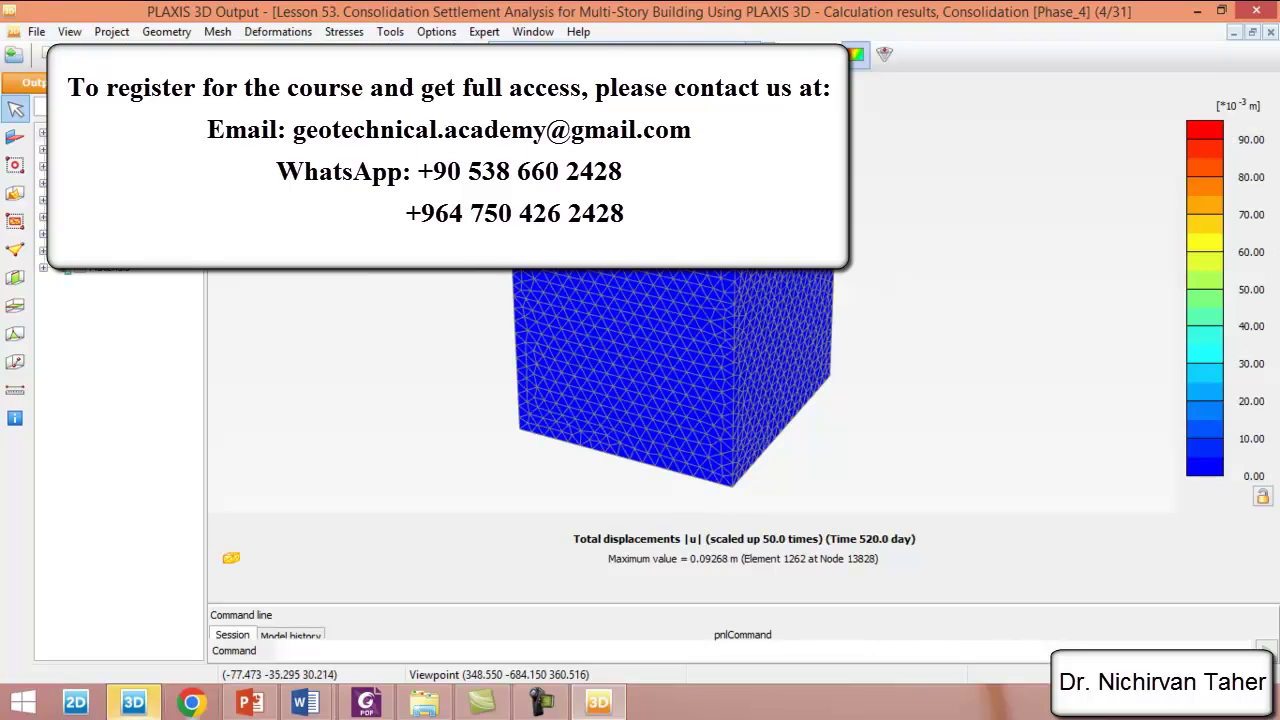
pyautogui.press('Up')
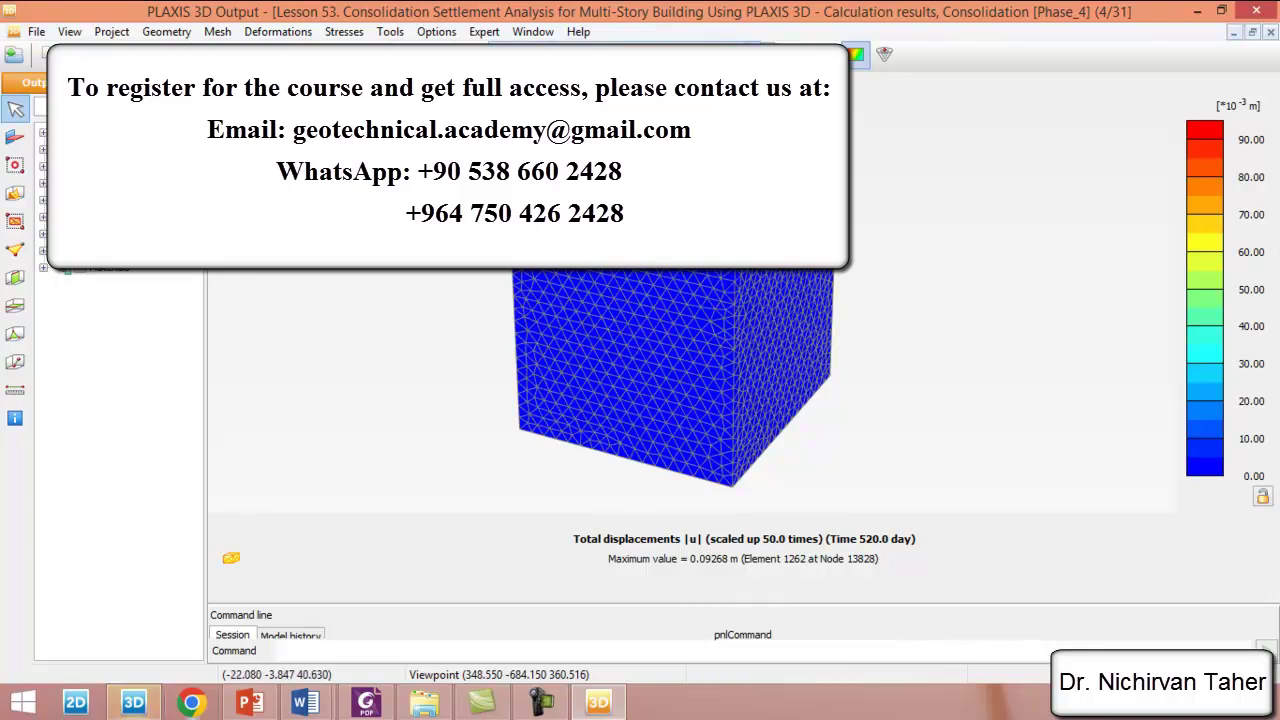
pyautogui.press('Up')
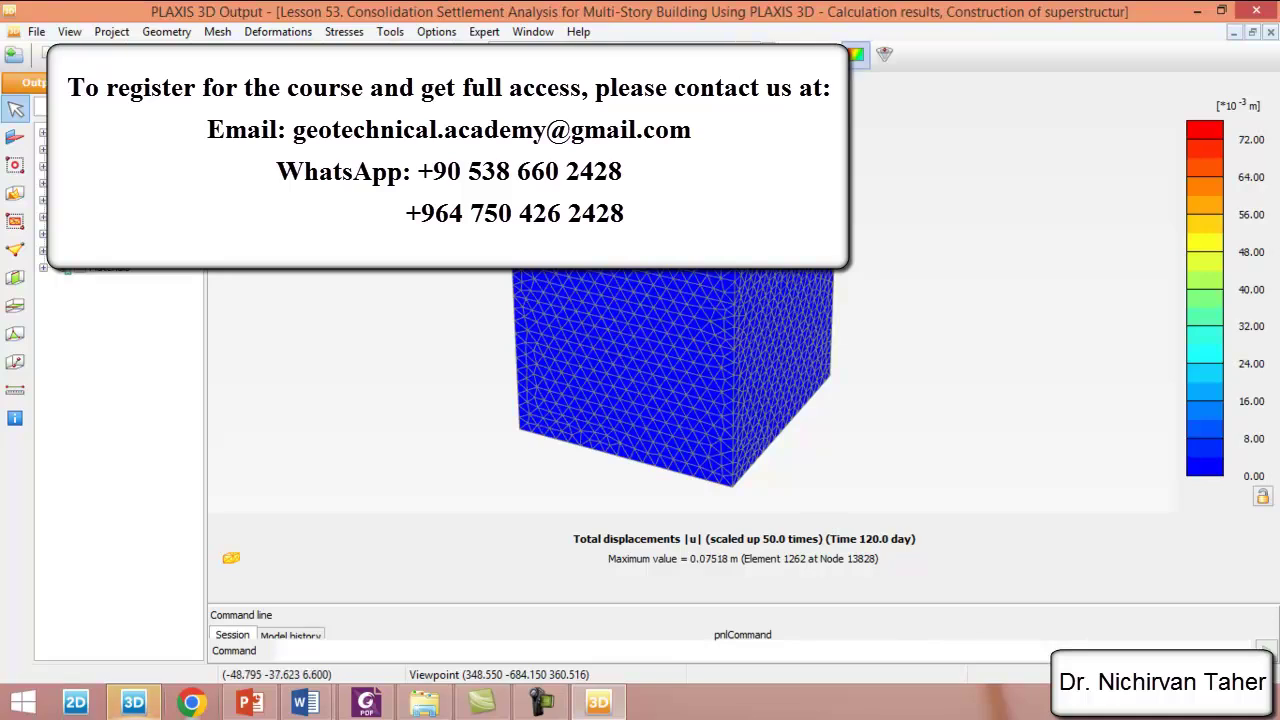
# Step: Cut a vertical cross section across the model through the middle of the mat foundation and view it from the front
pyautogui.click(13, 281)
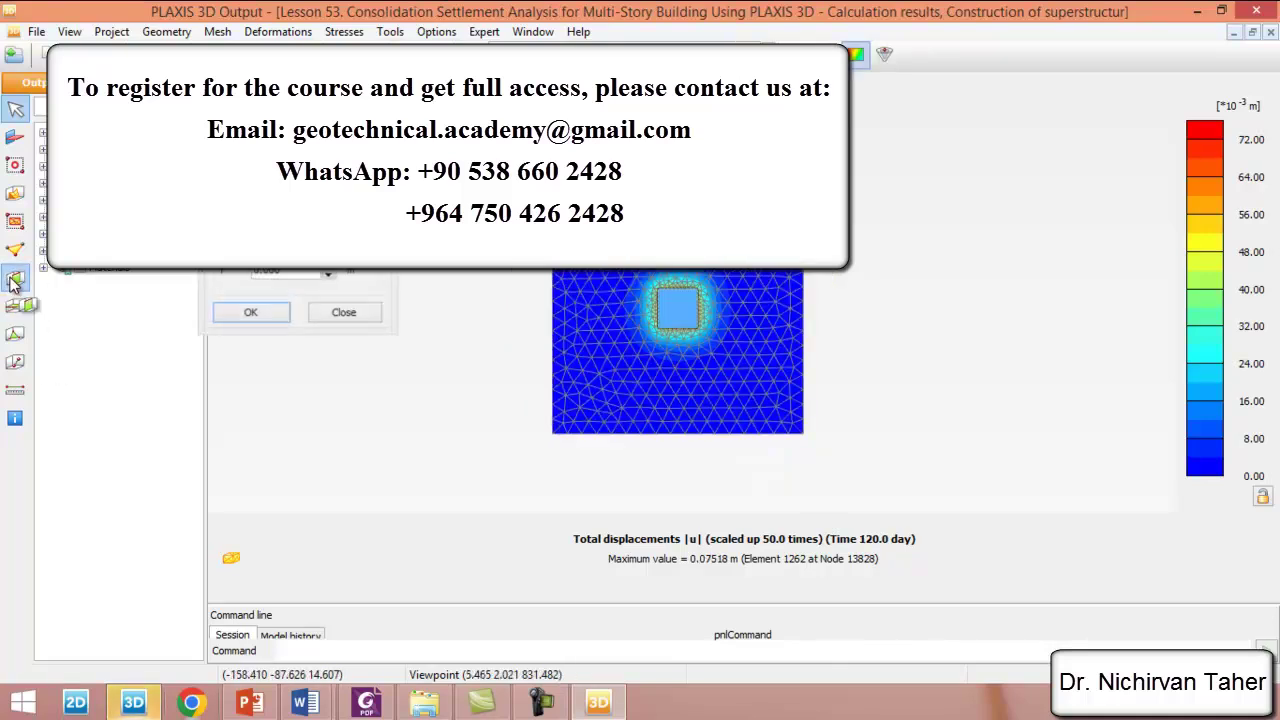
pyautogui.click(528, 306)
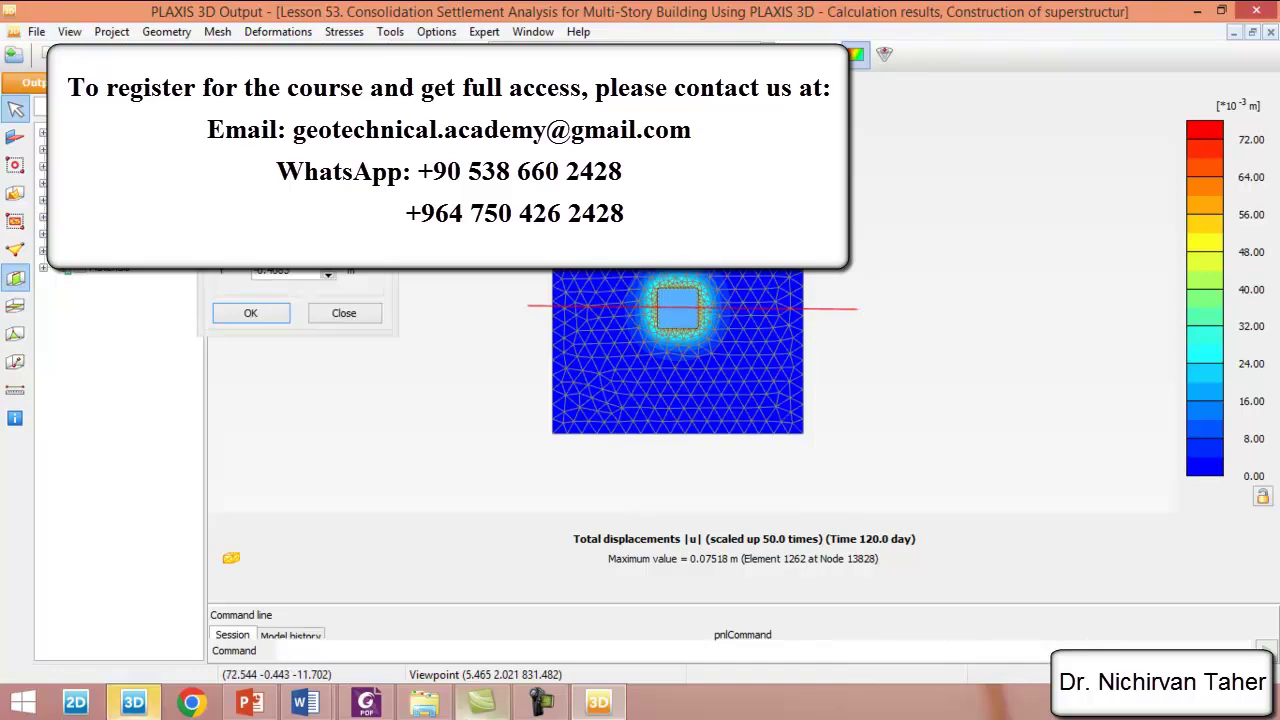
pyautogui.click(541, 702)
pyautogui.click(1188, 612)
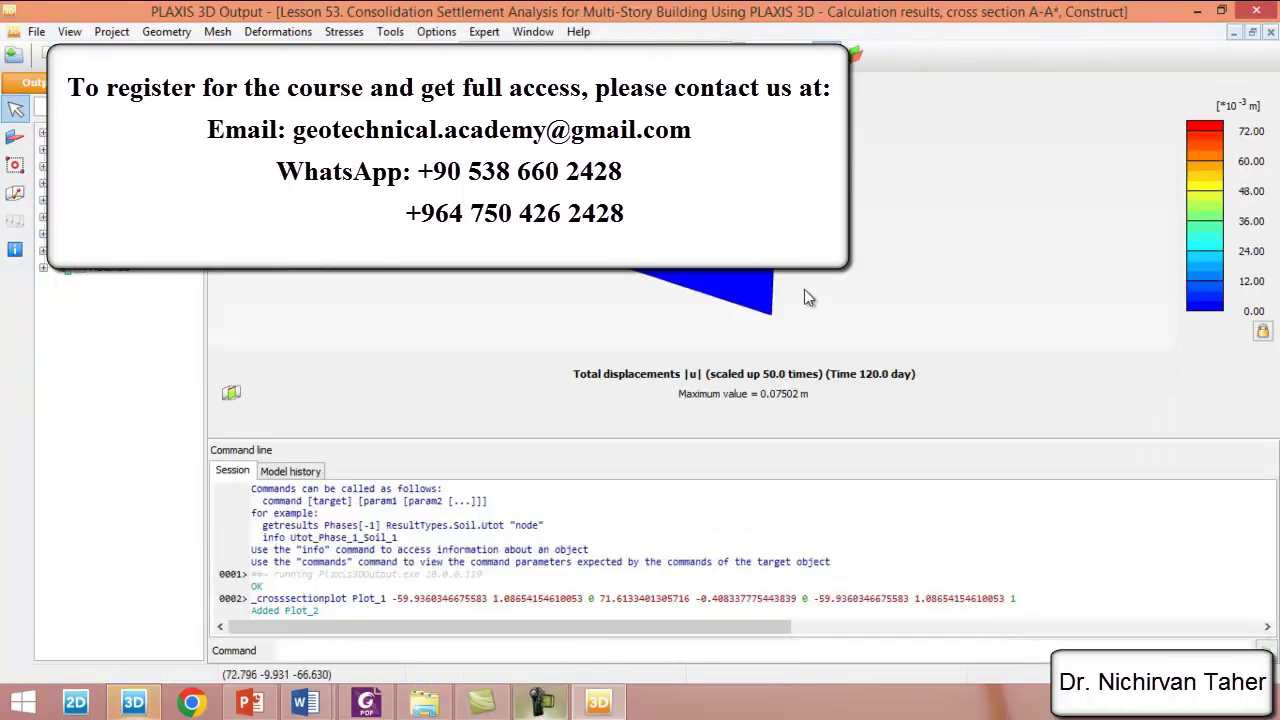
pyautogui.moveTo(702, 444); pyautogui.dragTo(703, 634)
pyautogui.moveTo(585, 365); pyautogui.dragTo(680, 330, button='right')
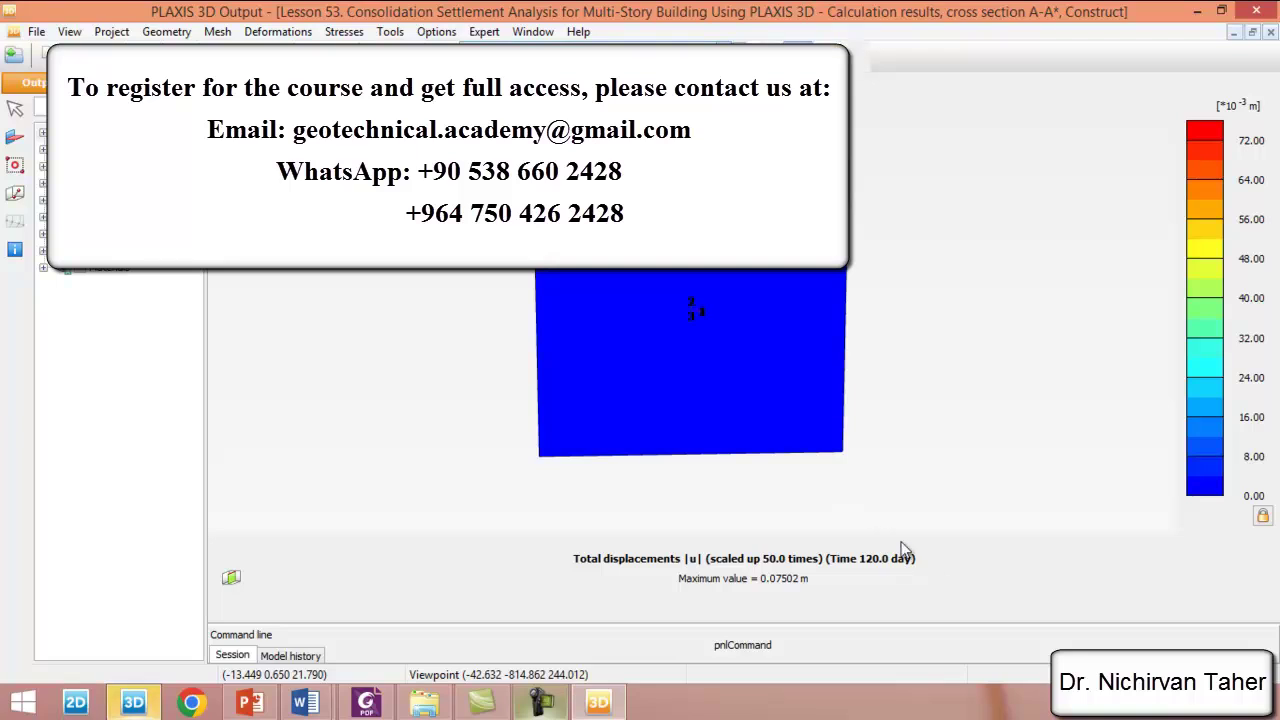
# Step: Compare the total displacements in the cross section for the consolidation, superstructure and mat foundation phases
pyautogui.press('Down')
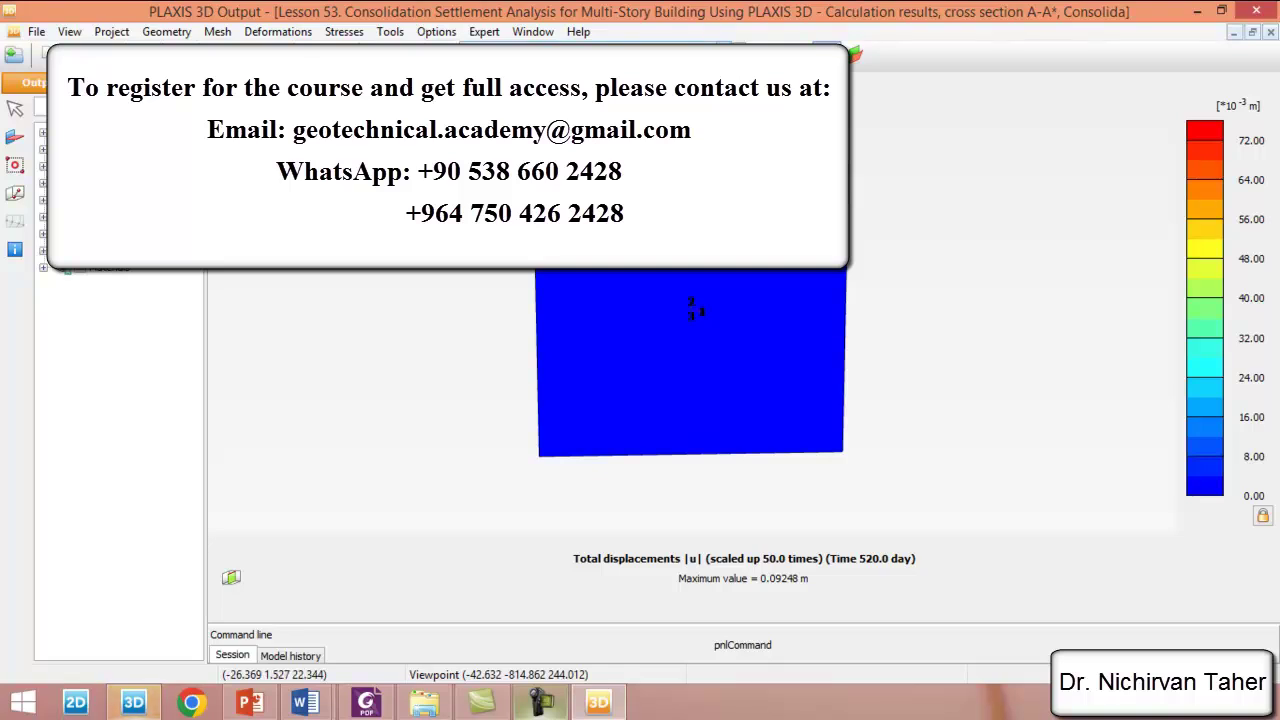
pyautogui.press('Up')
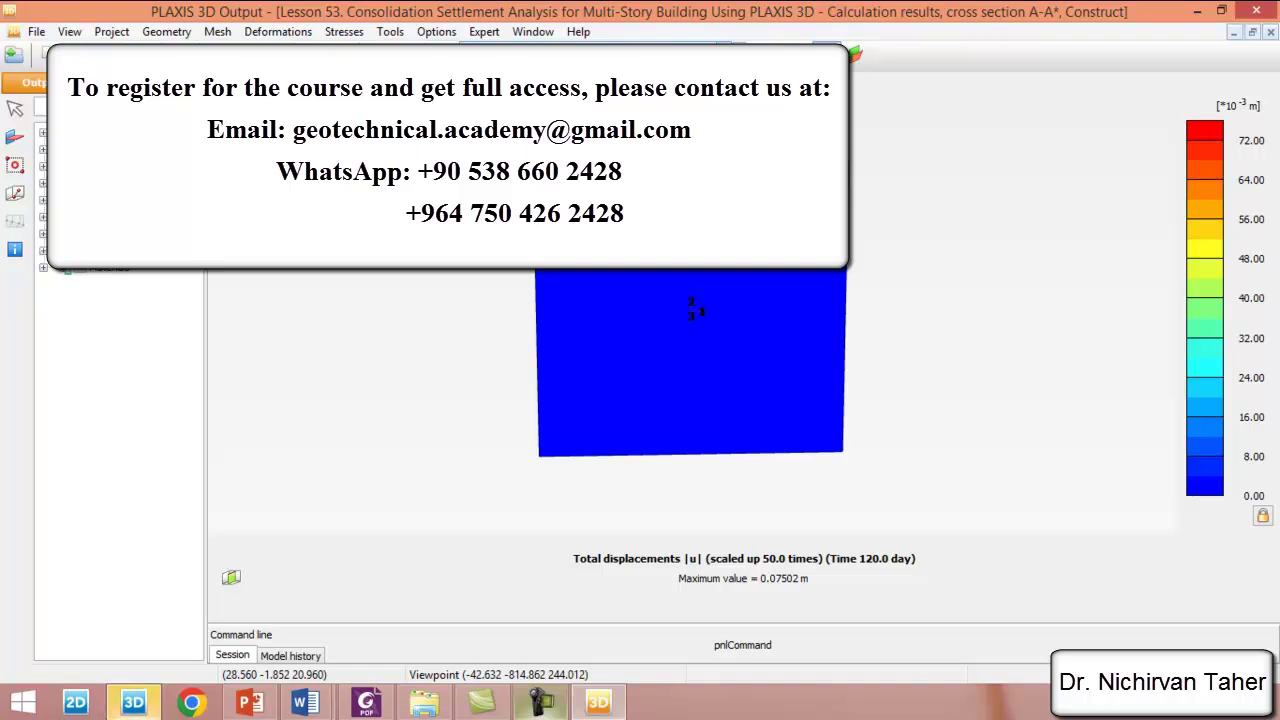
pyautogui.press('Up')
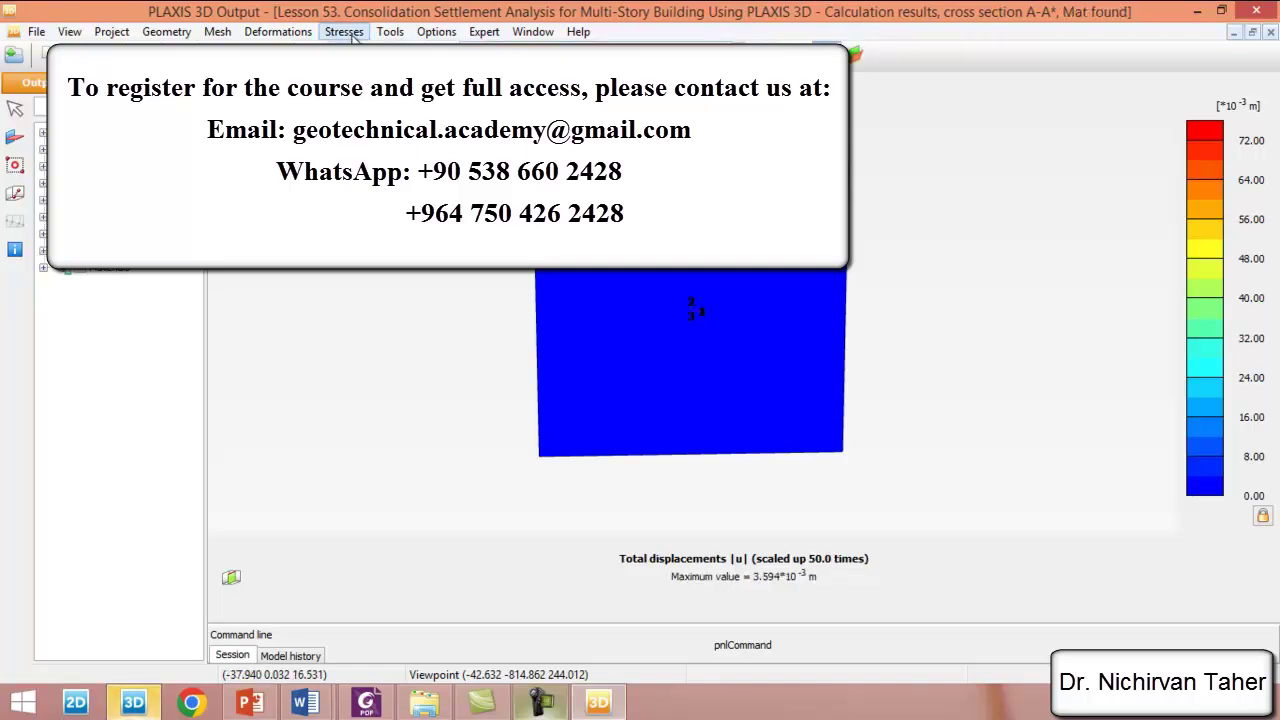
# Step: Display the excess pore pressures p_excess on the cross section for the mat foundation phase
pyautogui.click(344, 32)
pyautogui.moveTo(702, 312)
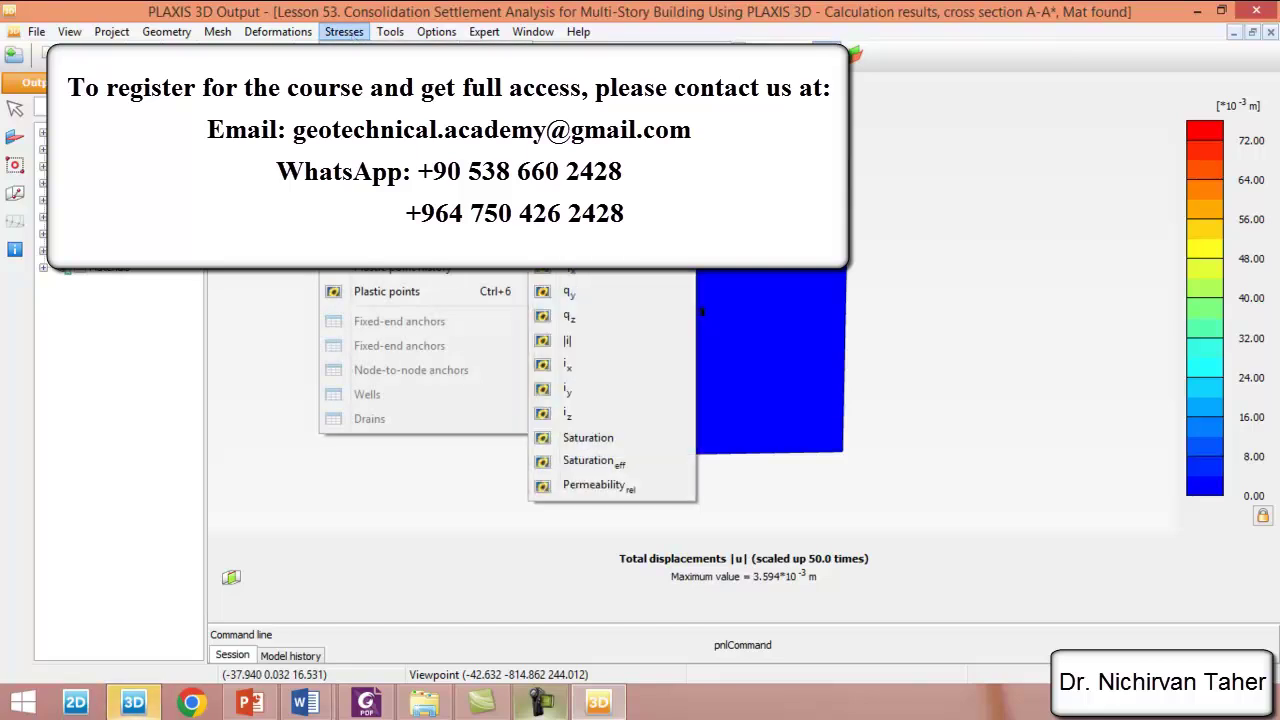
pyautogui.moveTo(430, 250)
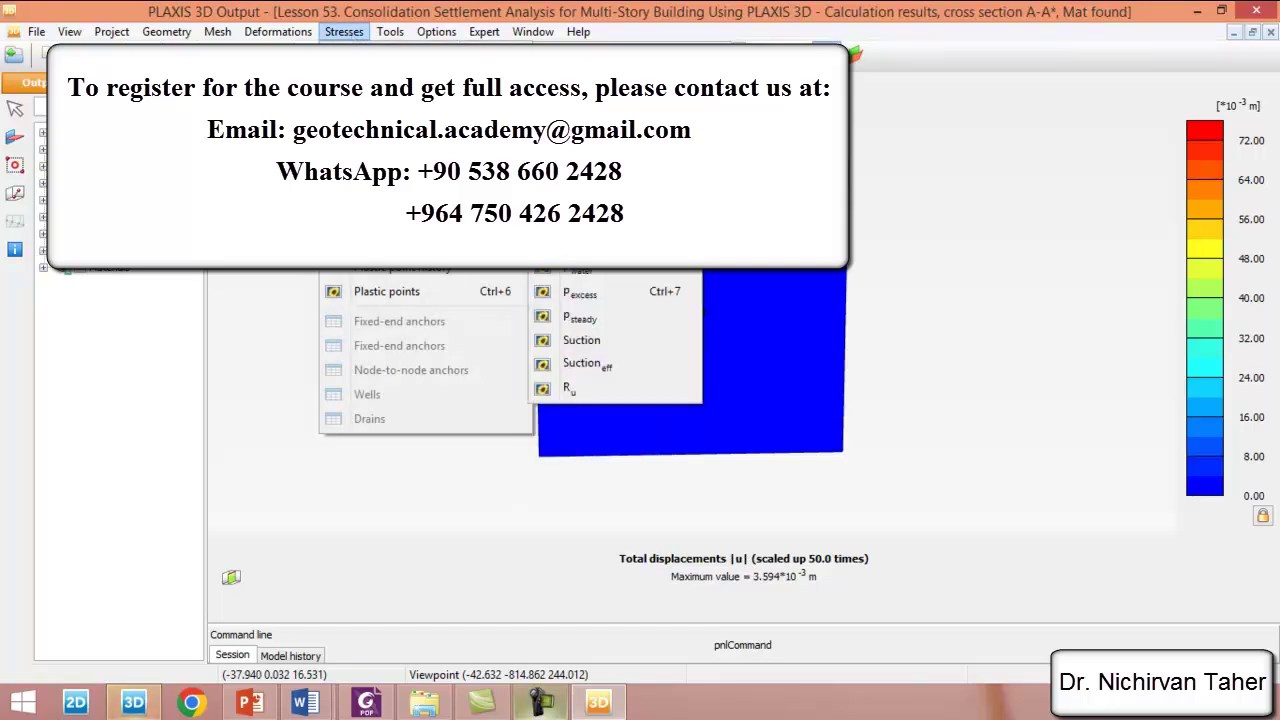
pyautogui.click(602, 294)
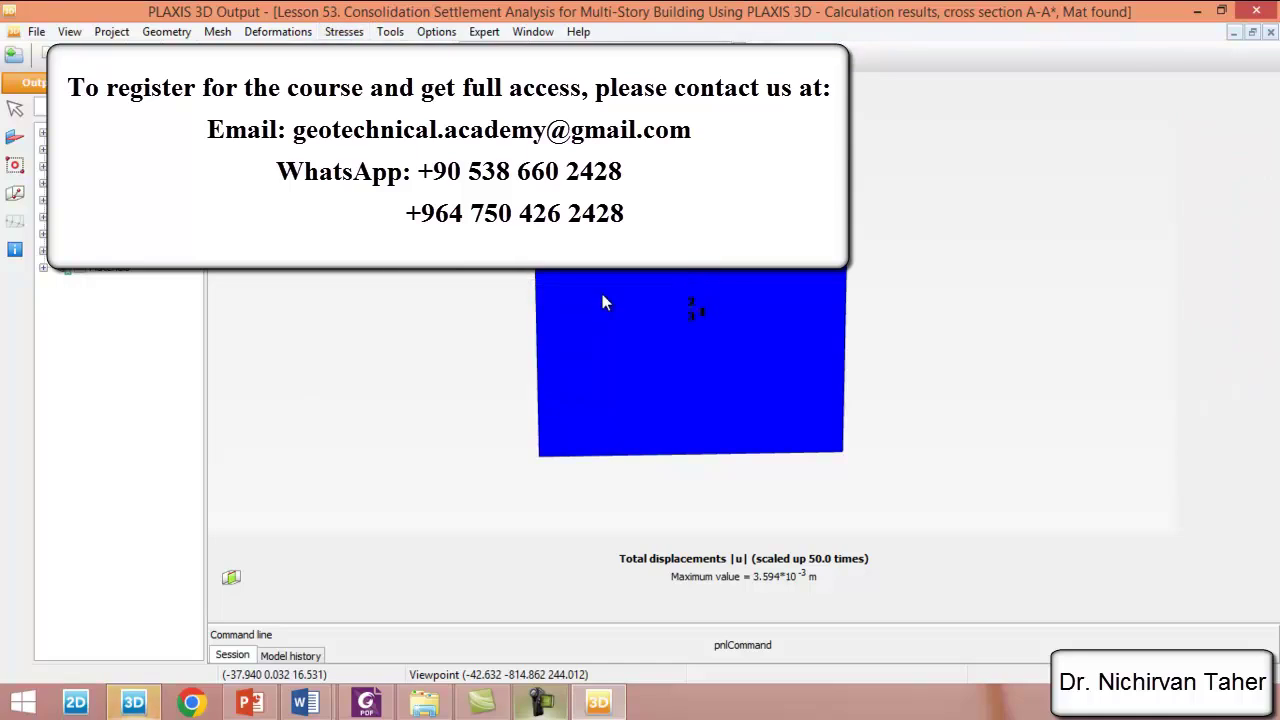
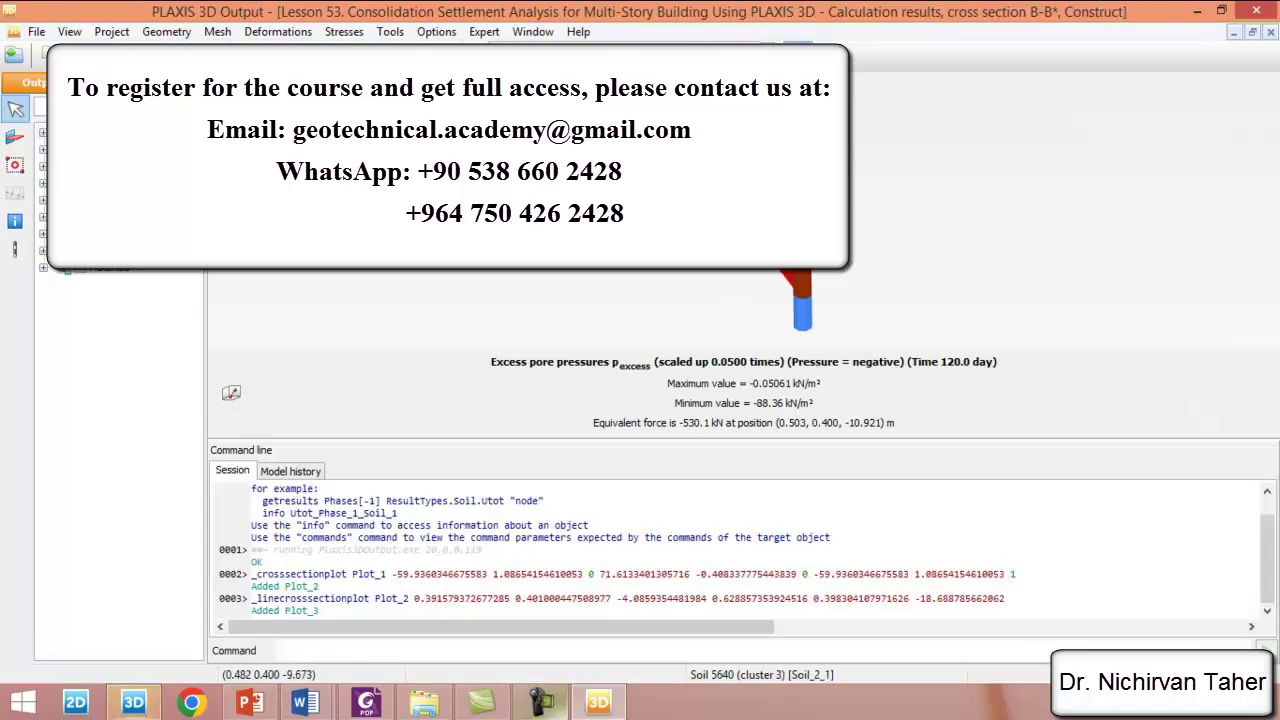
# Step: Examine the excess pore pressures along the line section and in the vertical cross section of the consolidation phase
pyautogui.moveTo(729, 440); pyautogui.dragTo(714, 566)
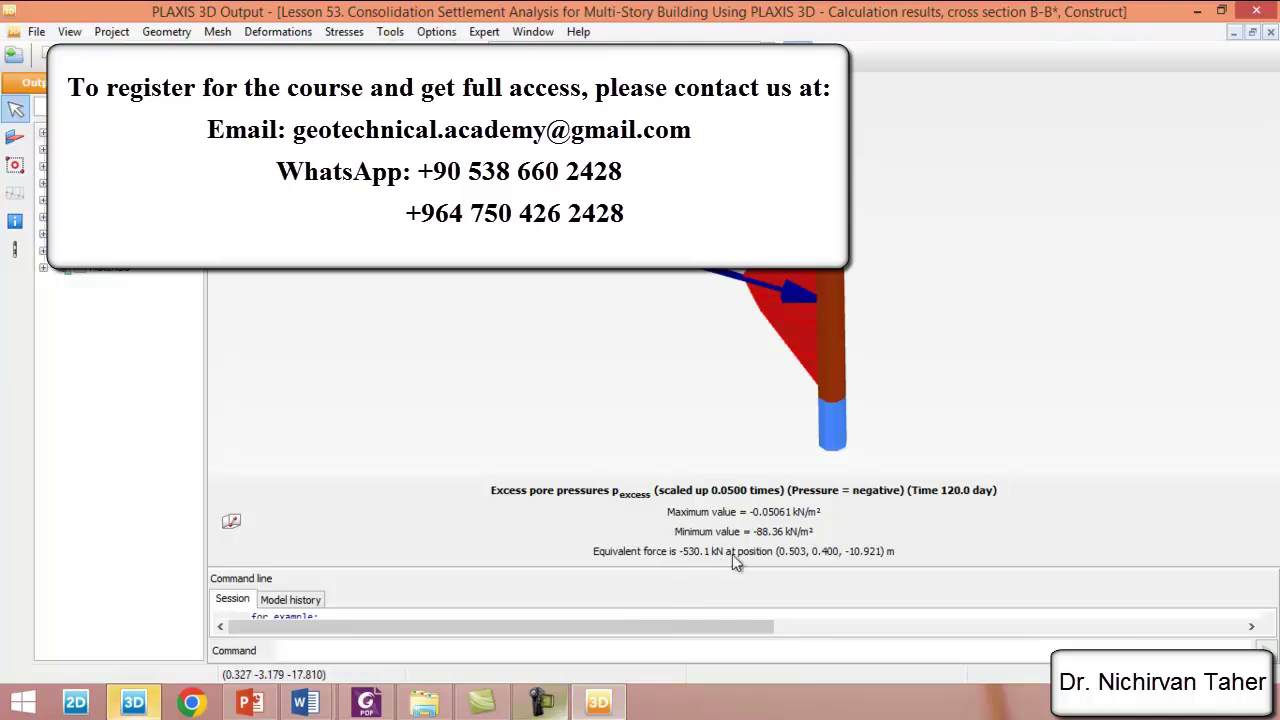
pyautogui.click(1252, 32)
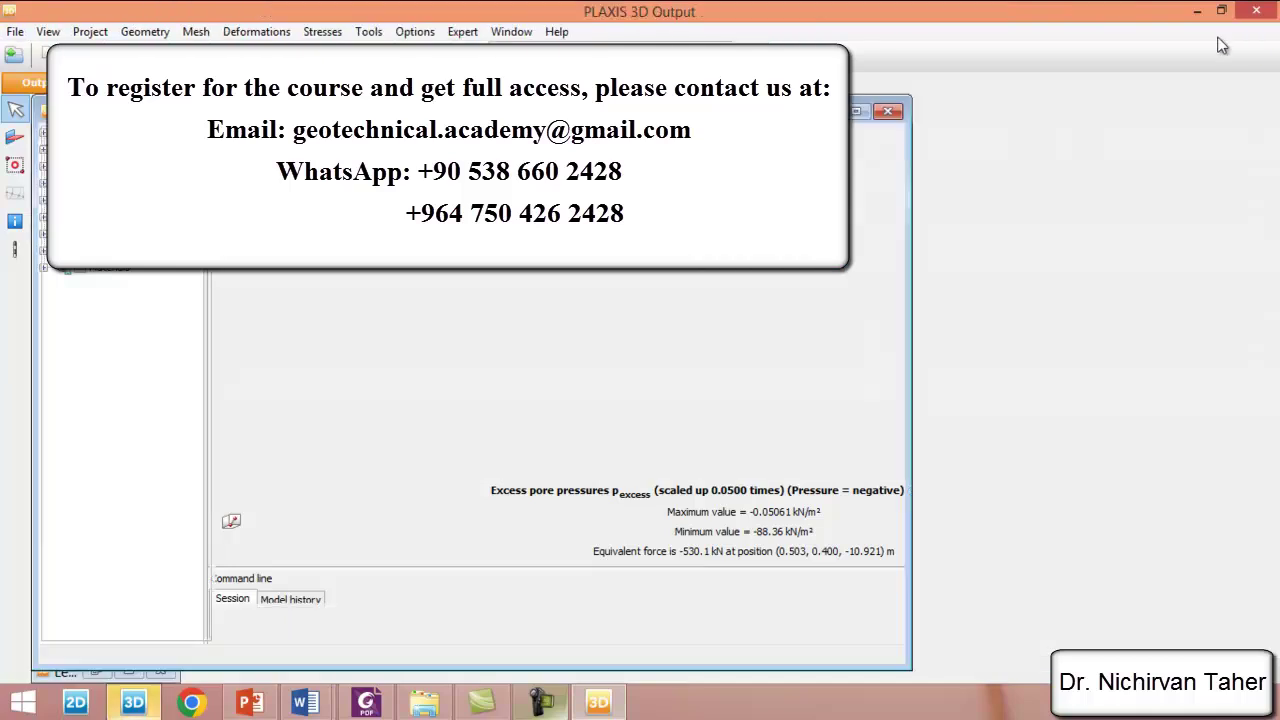
pyautogui.click(858, 113)
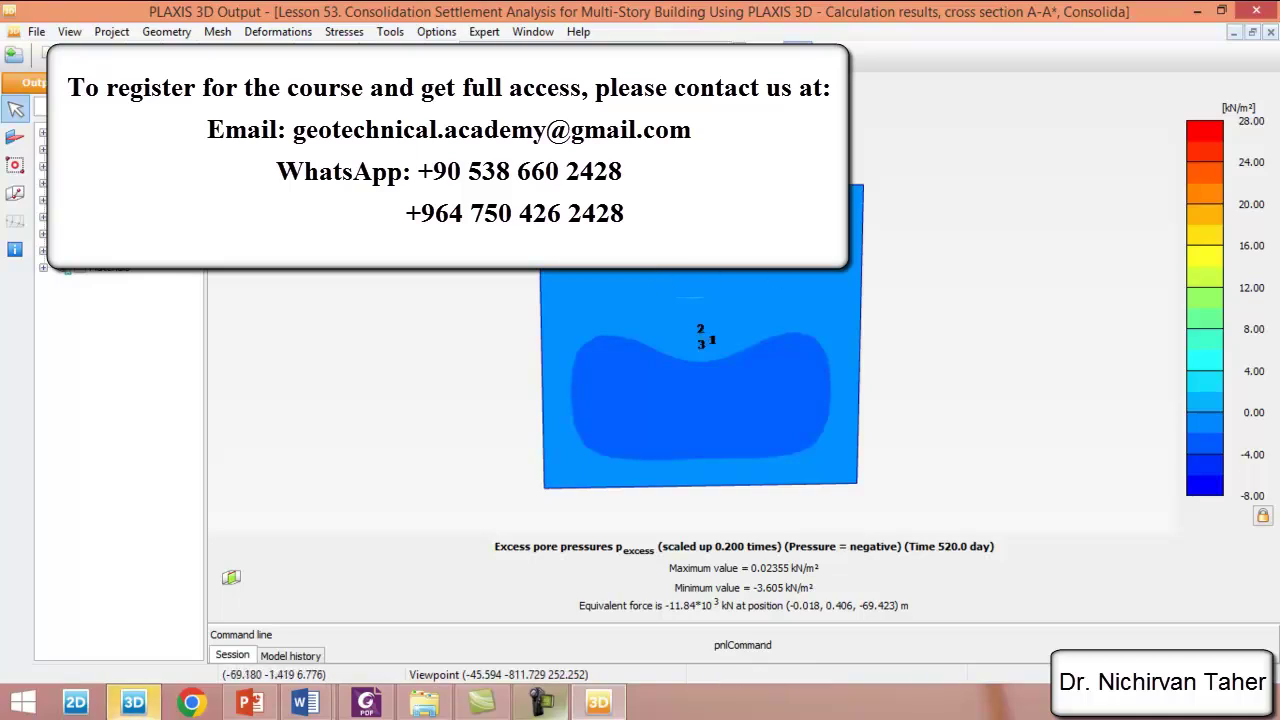
pyautogui.moveTo(706, 335); pyautogui.dragTo(712, 330, button='right')
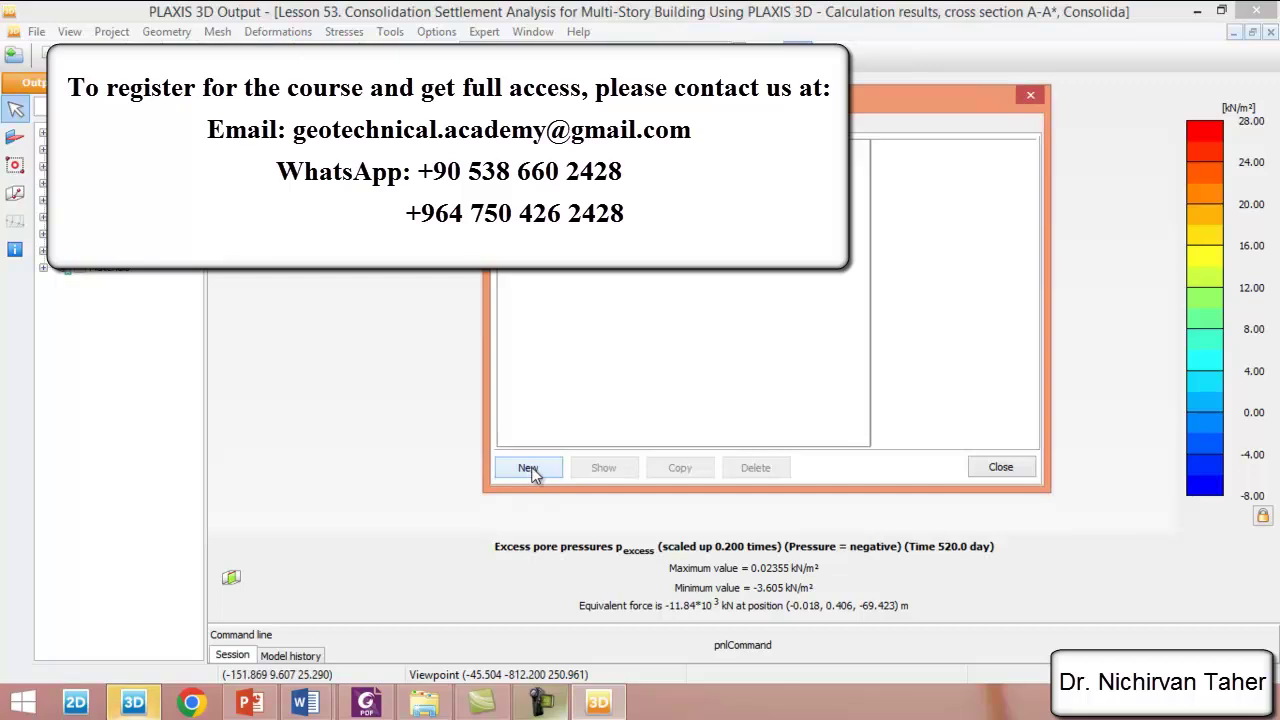
# Step: Create a new chart plotting the vertical displacement uz of the node at z = -3.000 against time
pyautogui.click(528, 467)
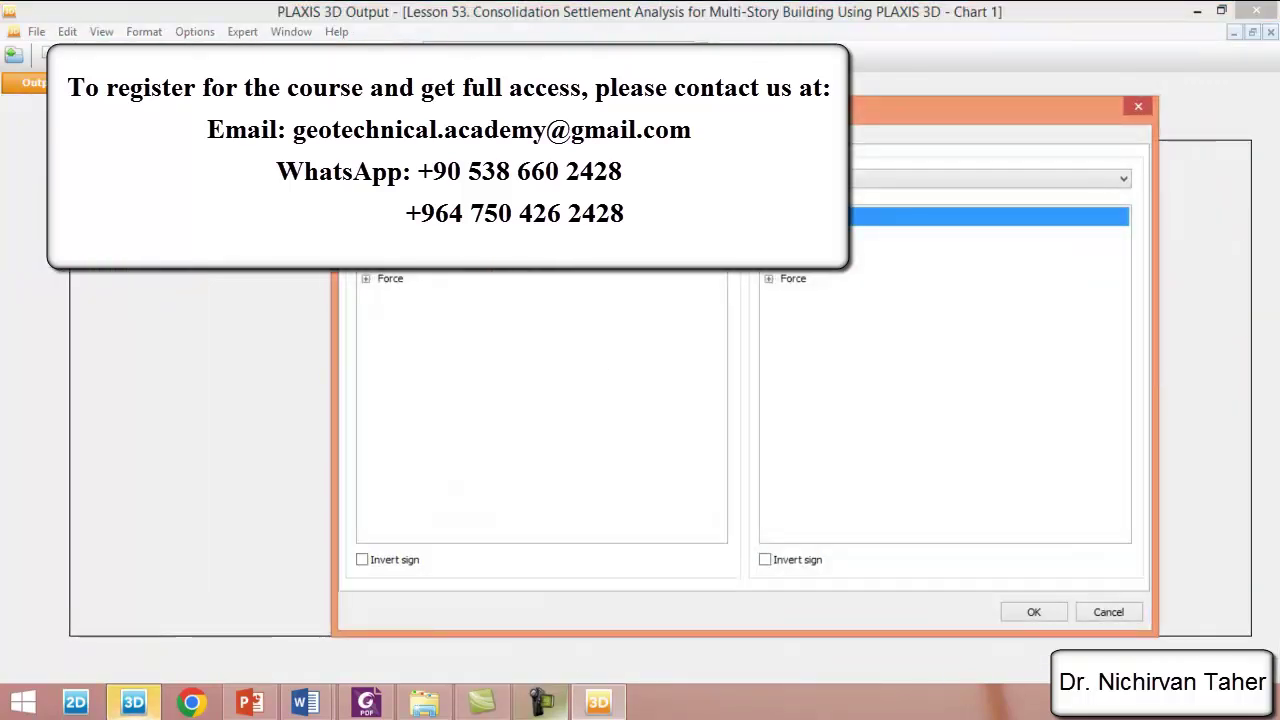
pyautogui.click(930, 178)
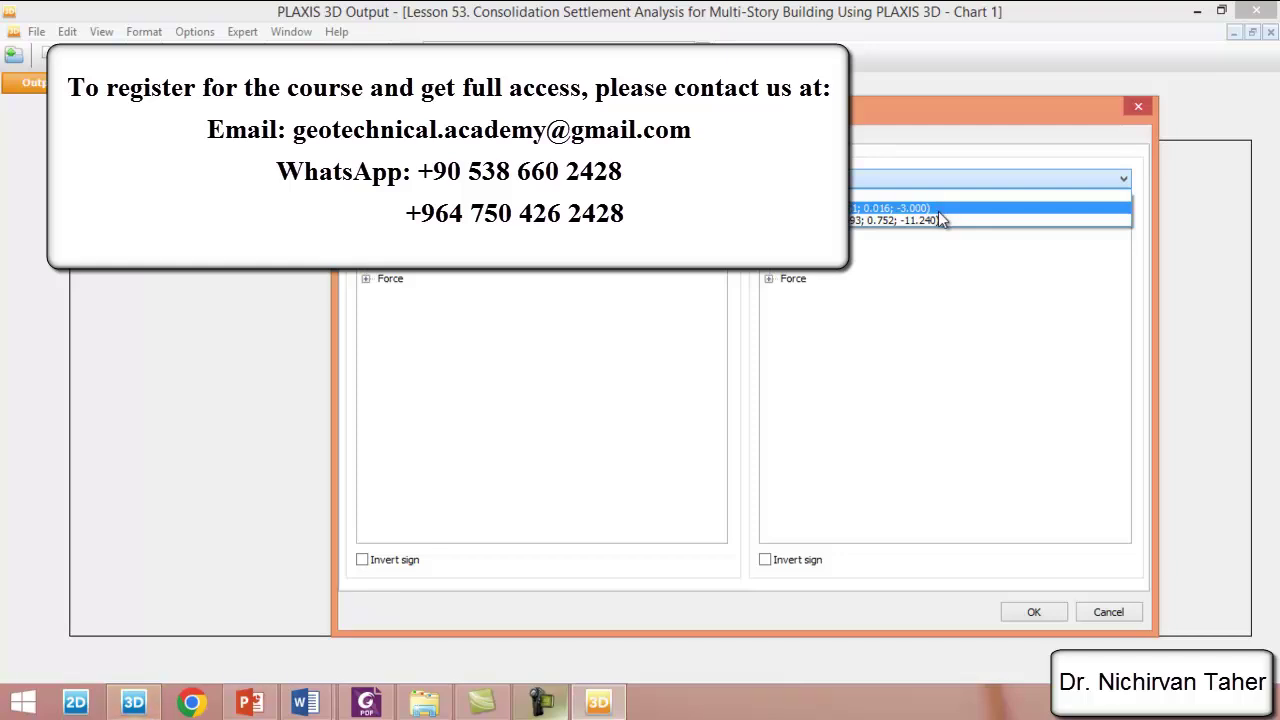
pyautogui.click(942, 208)
pyautogui.click(768, 216)
pyautogui.click(786, 258)
pyautogui.click(826, 342)
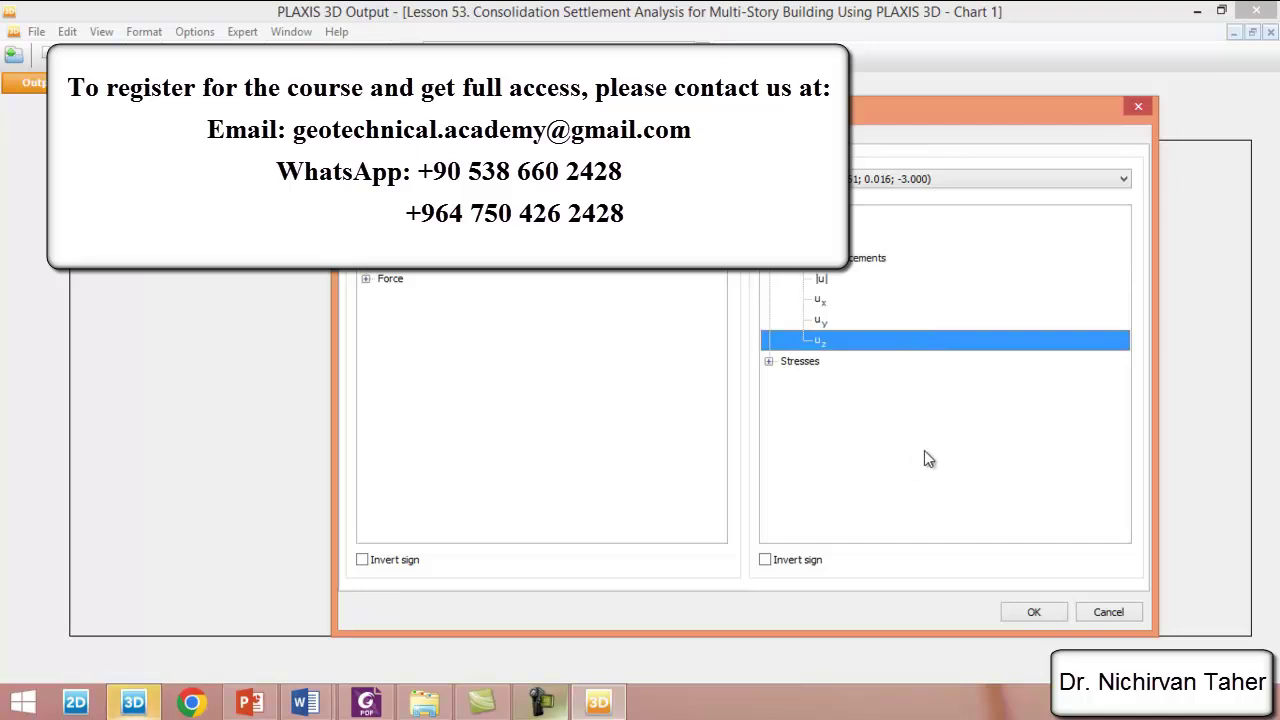
pyautogui.click(1029, 618)
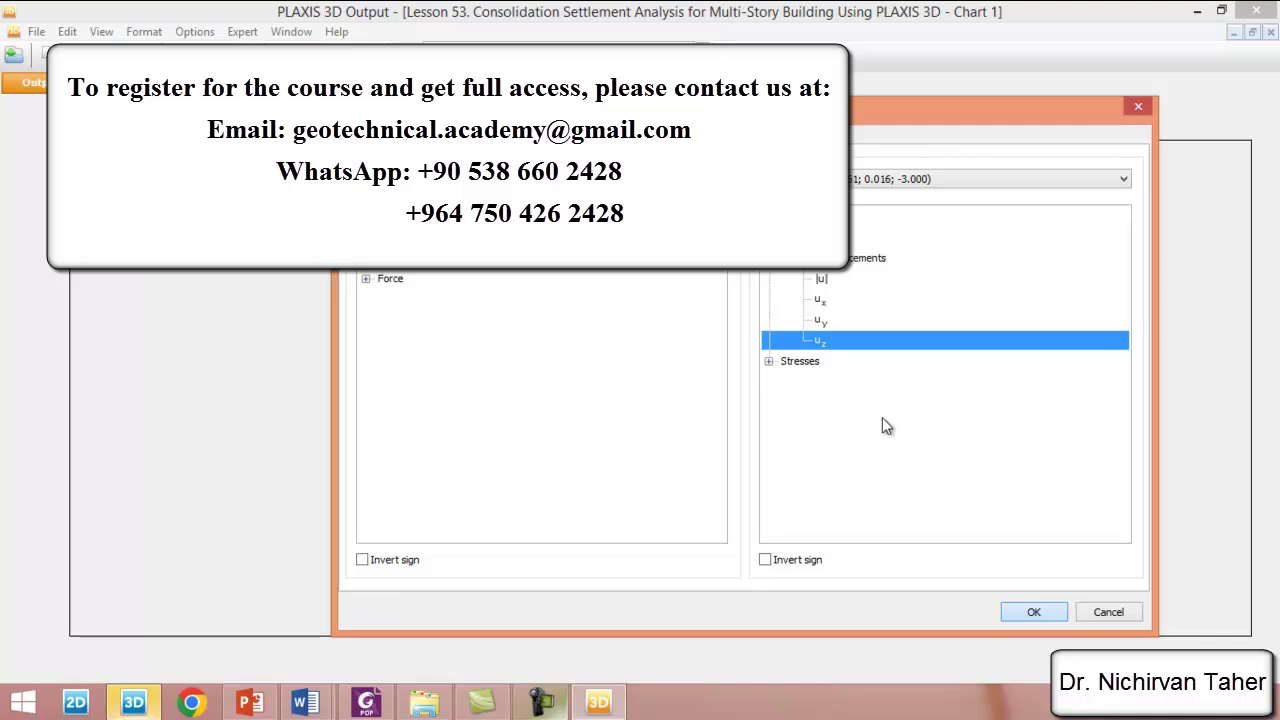
pyautogui.press('Return')
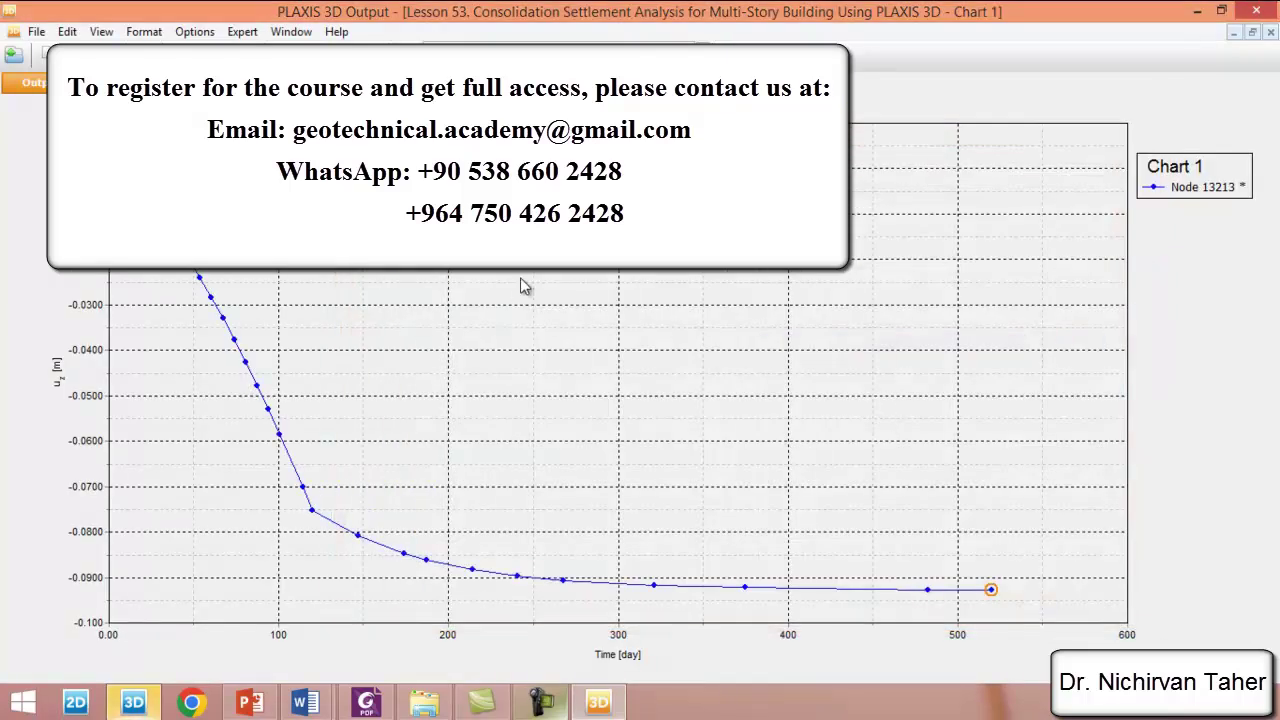
# Step: Exclude the Excavation [Phase_1] and Mat foundation and walls [Phase_2] phases from the node's settlement-time curve in Chart 1
pyautogui.rightClick(688, 268)
pyautogui.rightClick(630, 236)
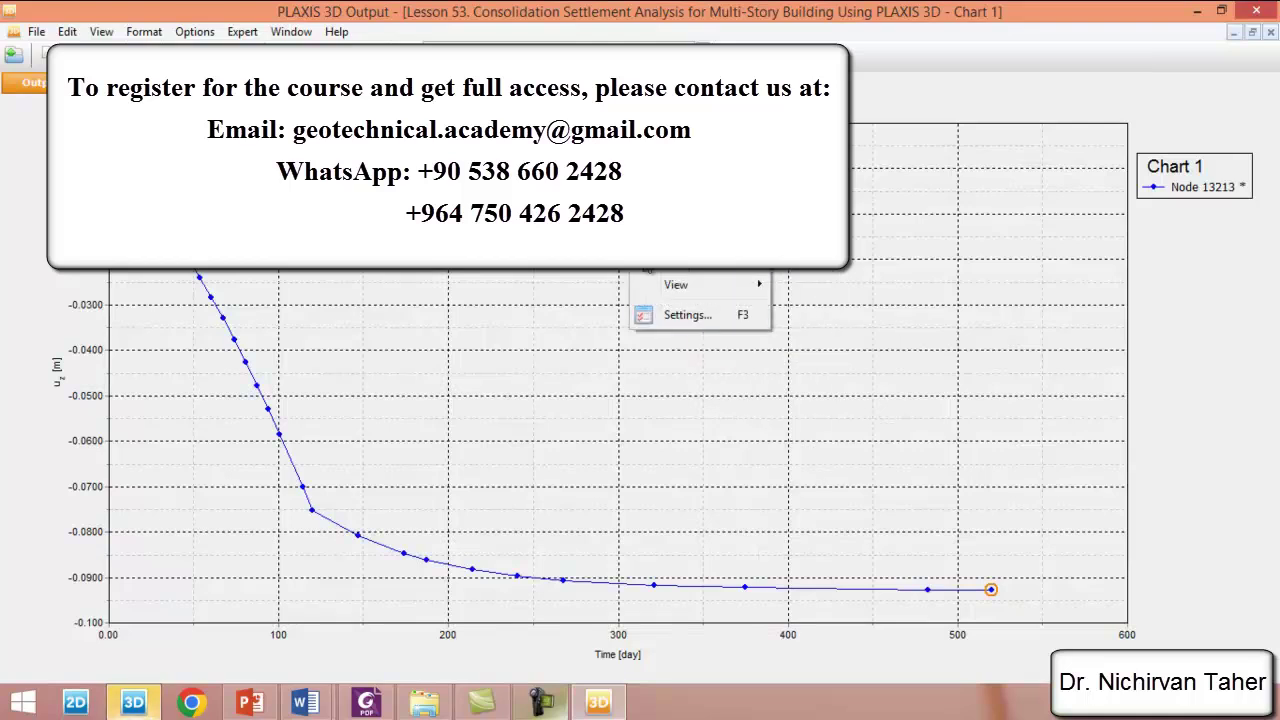
pyautogui.click(700, 318)
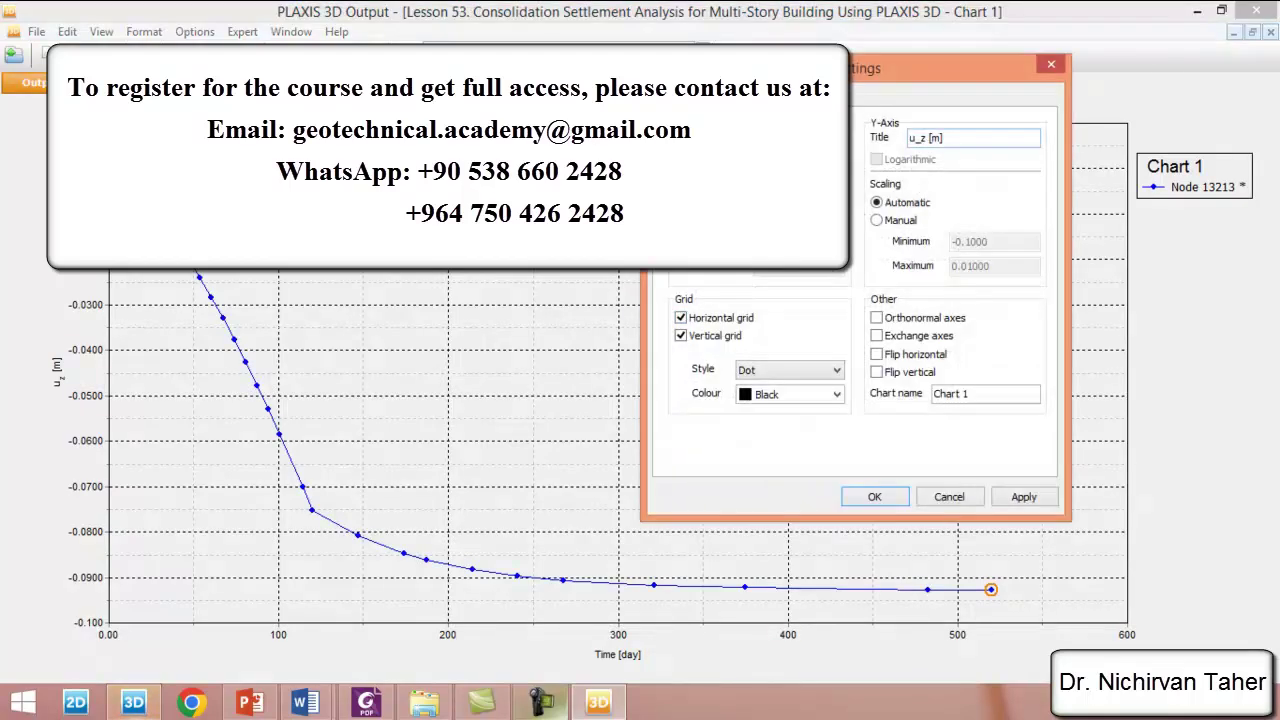
pyautogui.click(700, 97)
pyautogui.click(1006, 174)
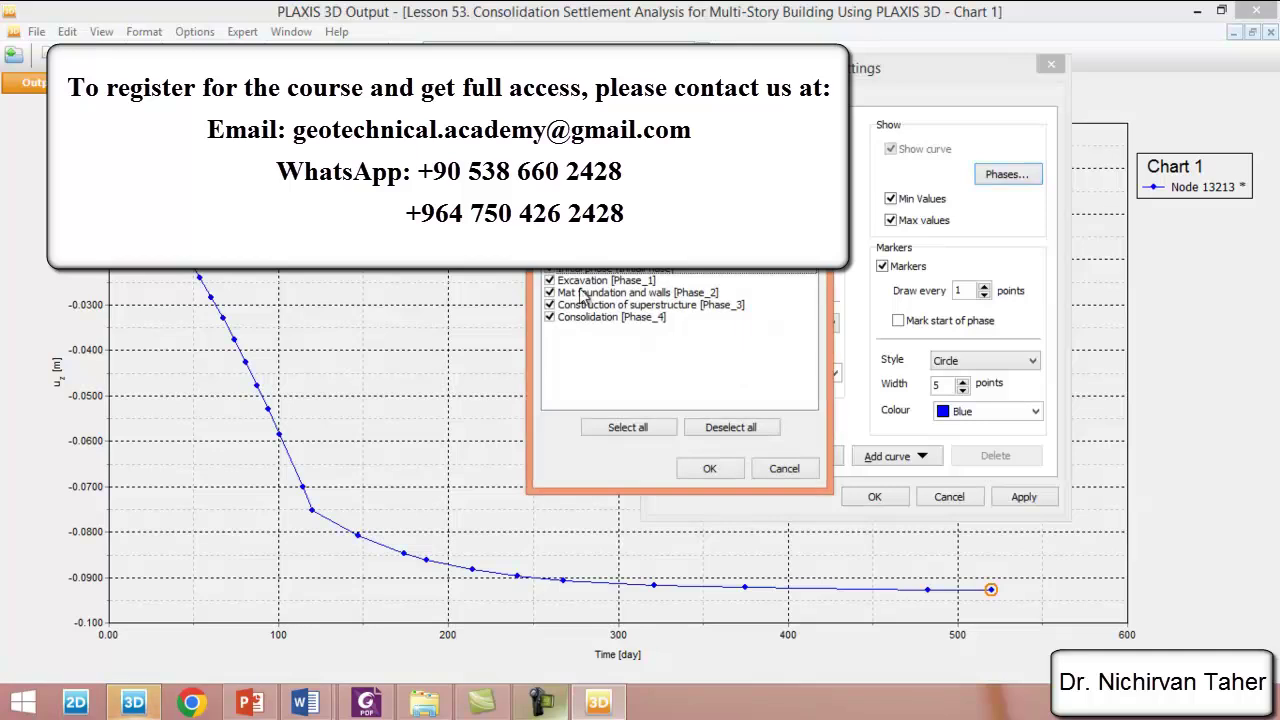
pyautogui.click(549, 292)
pyautogui.click(549, 280)
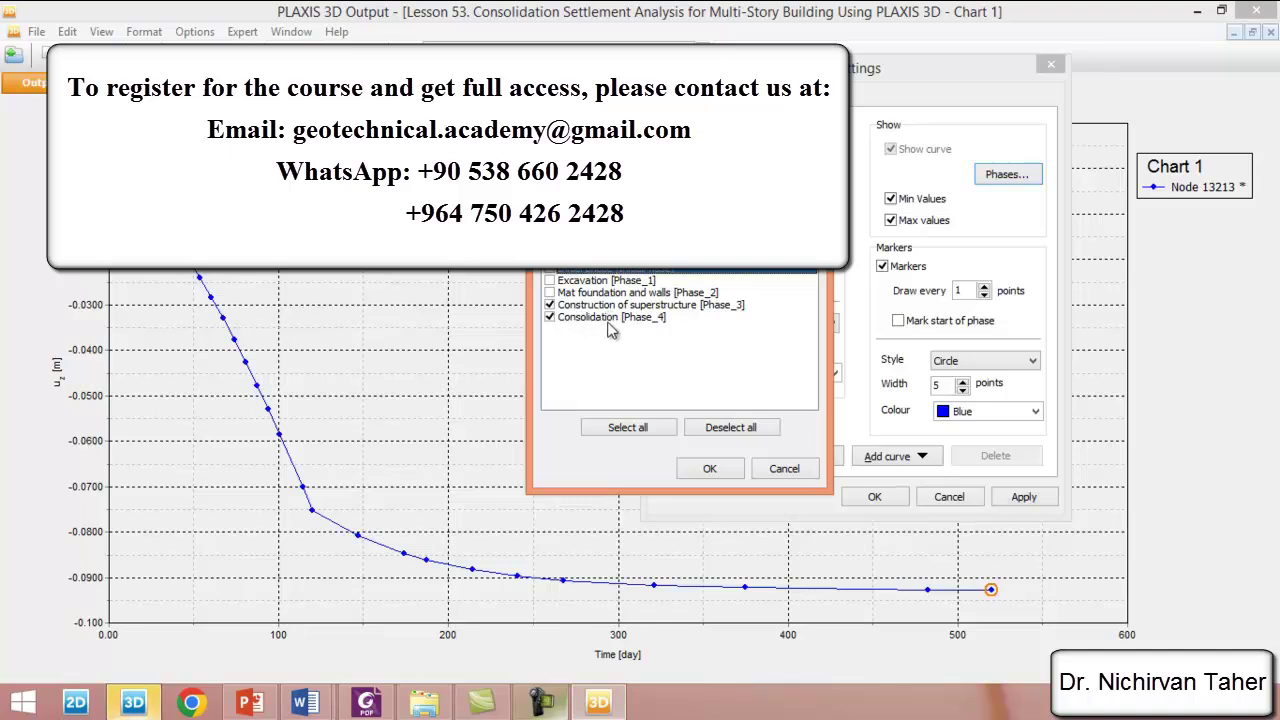
pyautogui.click(710, 469)
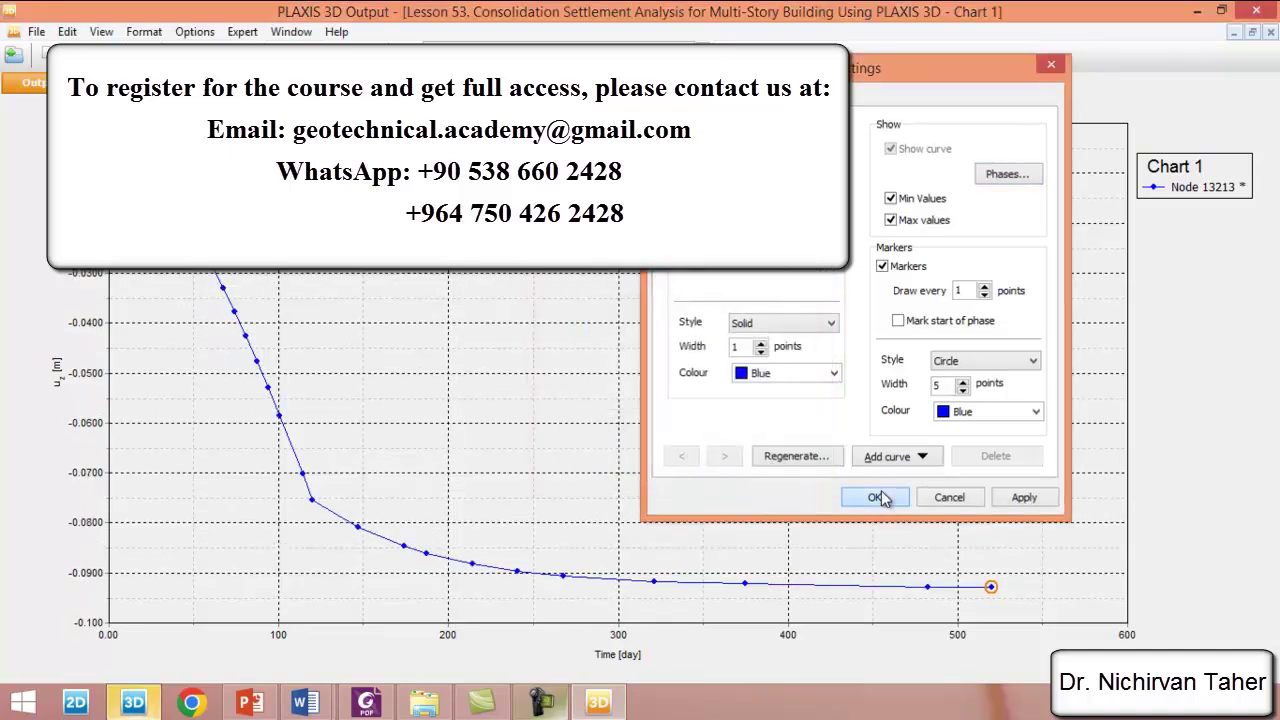
pyautogui.click(876, 497)
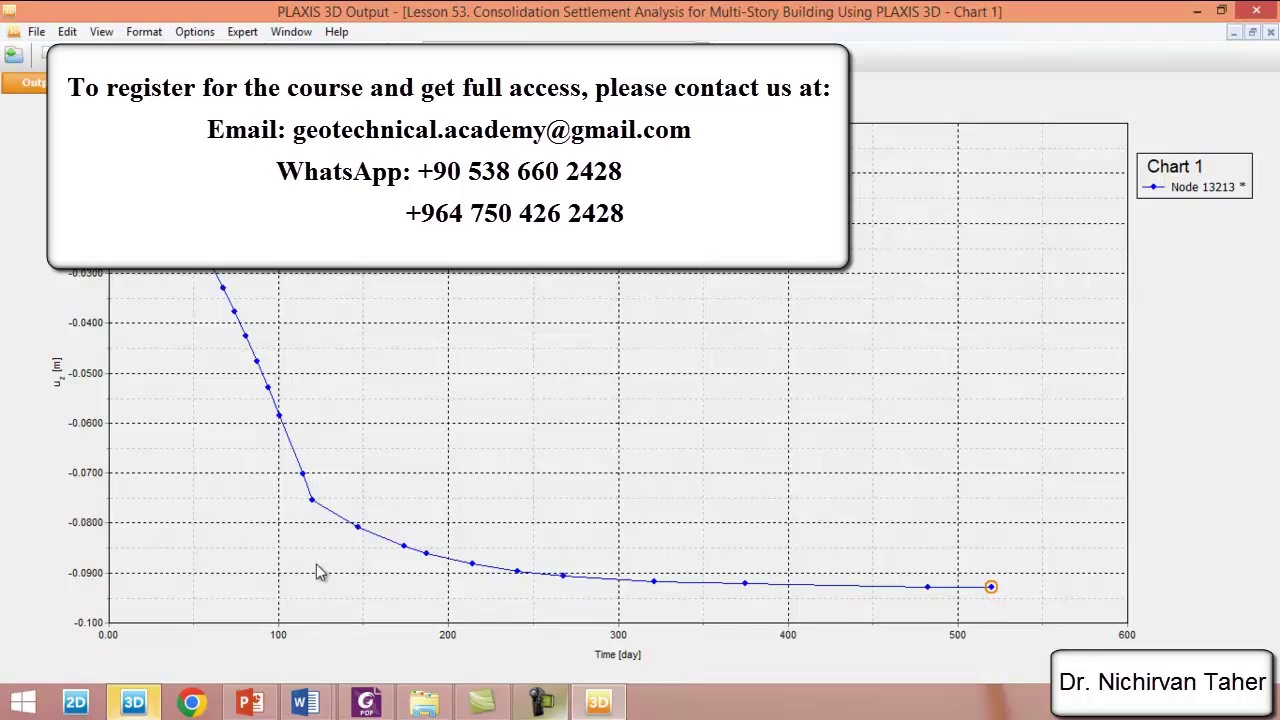
pyautogui.moveTo(314, 504)
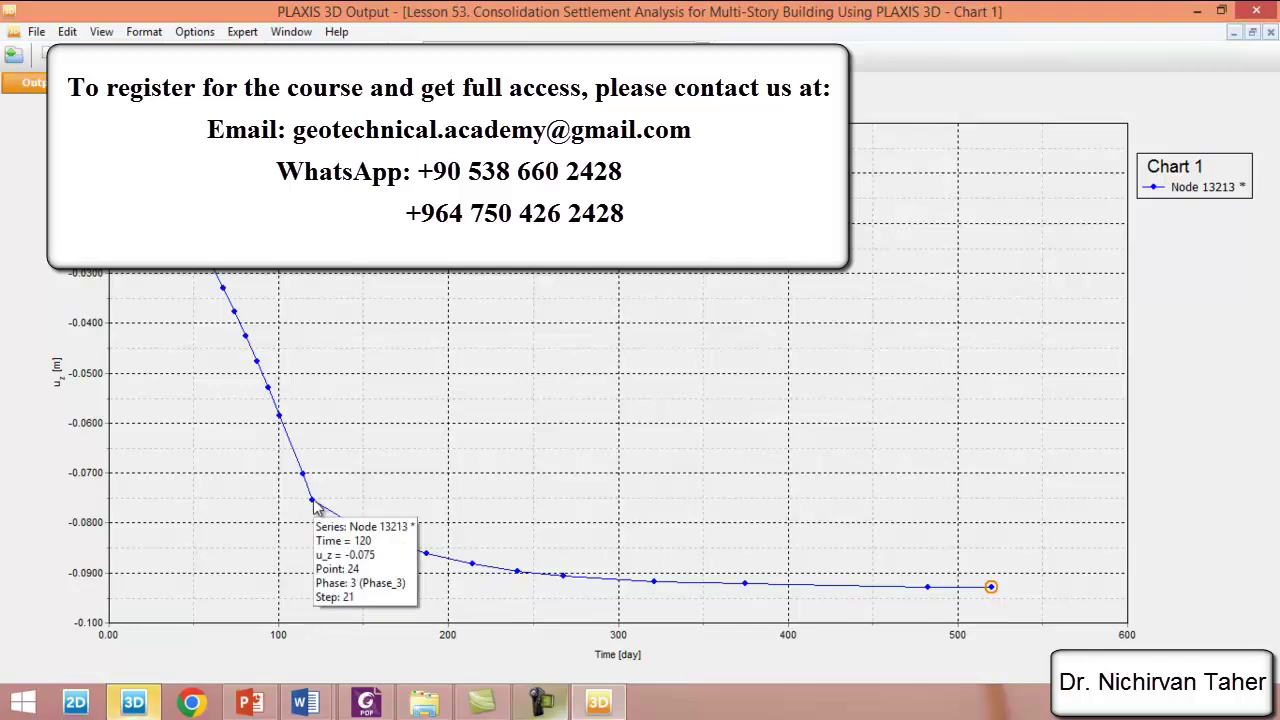